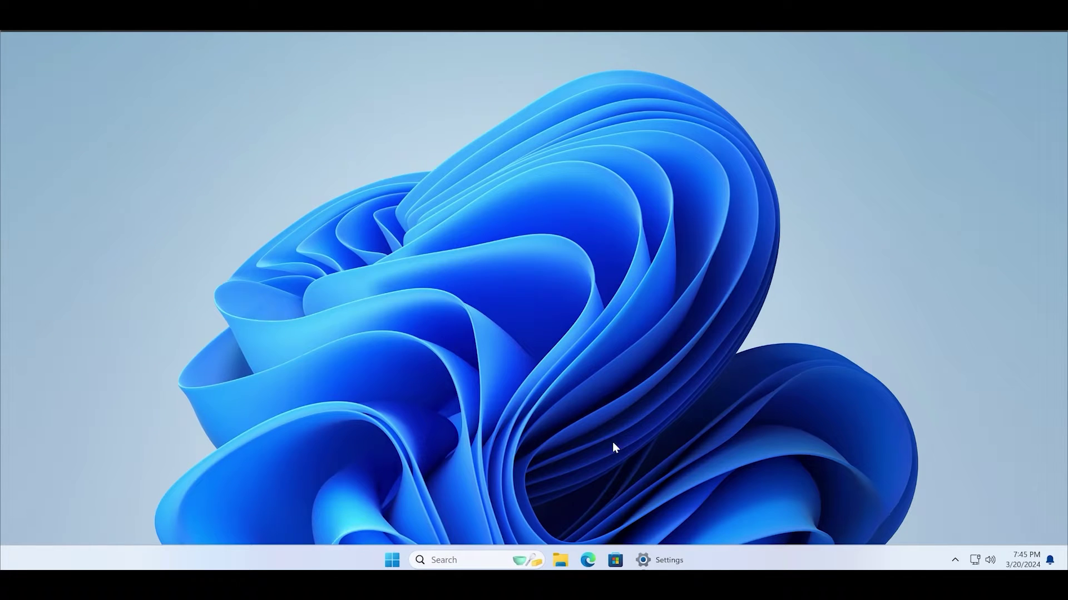
Step: Launch Lightshot and start a screenshot, selecting an area of about 972x553 pixels in the middle of the desktop
{"action": "left_click", "coordinate": [393, 561]}
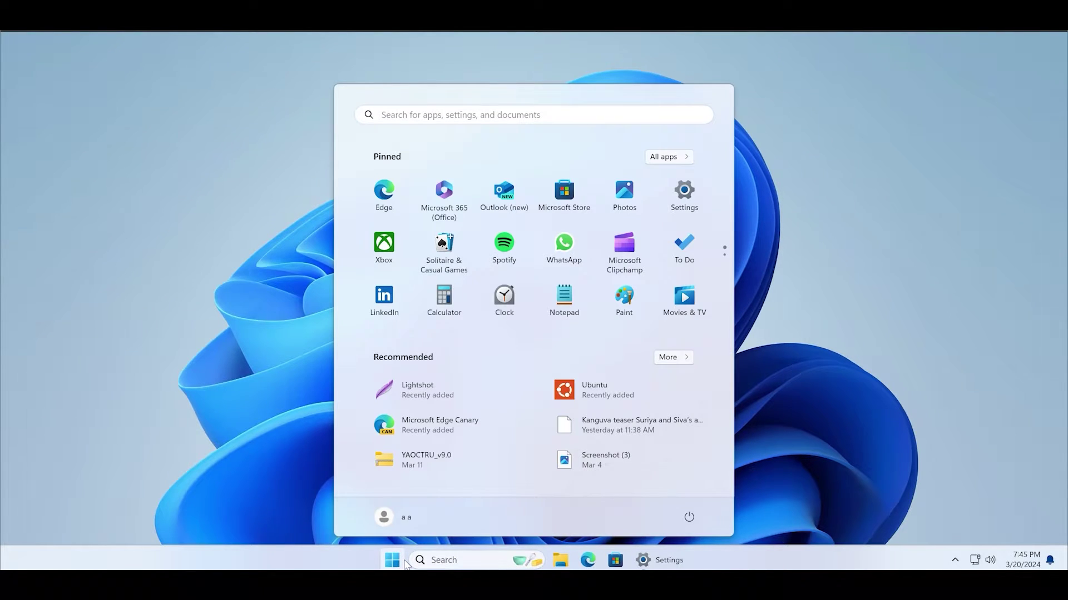
{"action": "type", "text": "lightshot"}
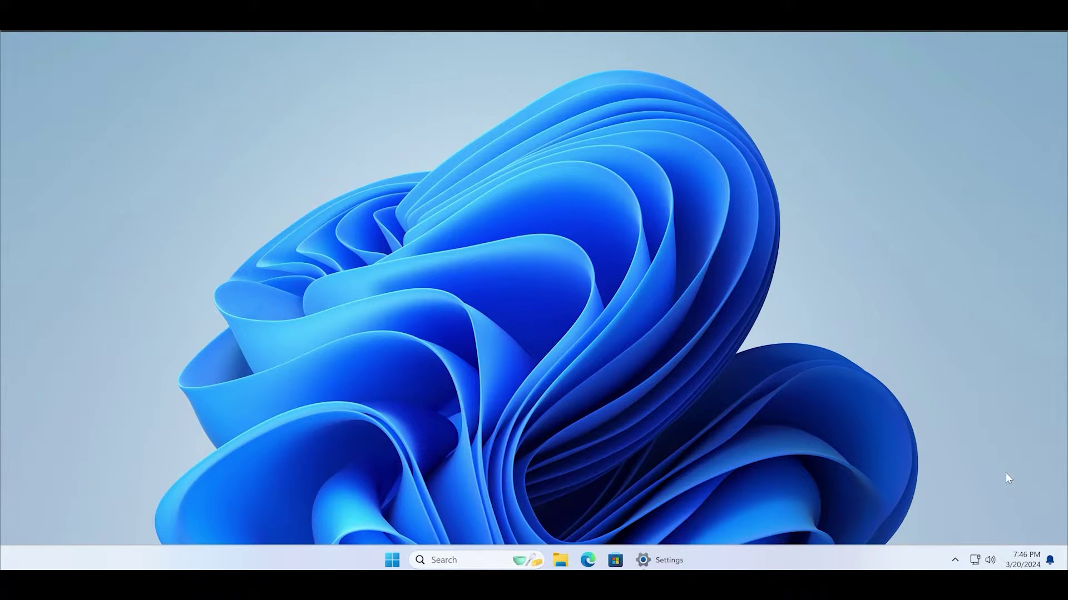
{"action": "left_click", "coordinate": [954, 560]}
{"action": "right_click", "coordinate": [906, 525]}
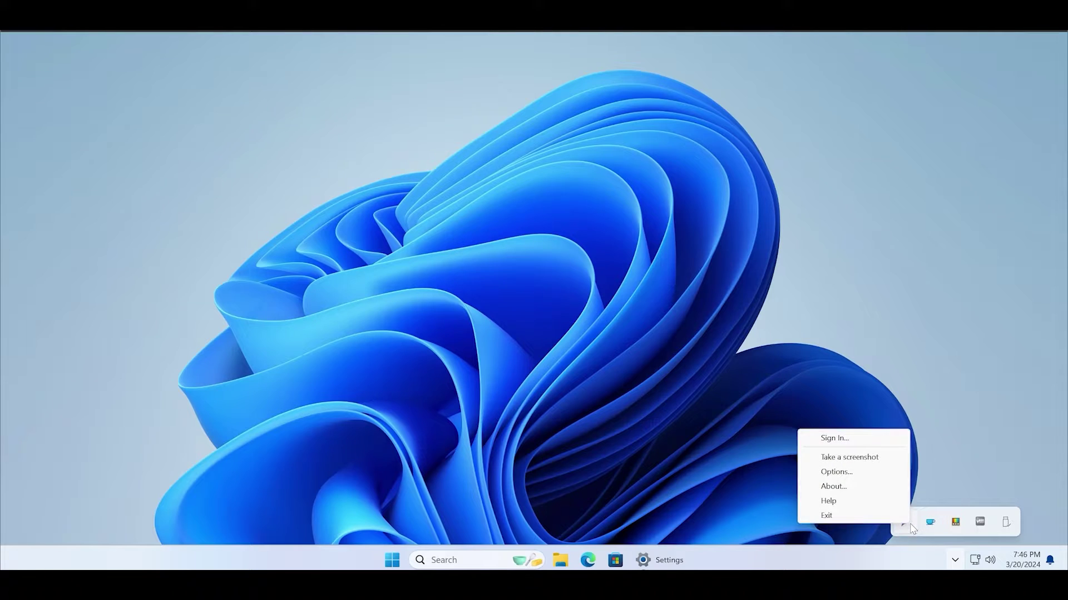
{"action": "left_click", "coordinate": [895, 458]}
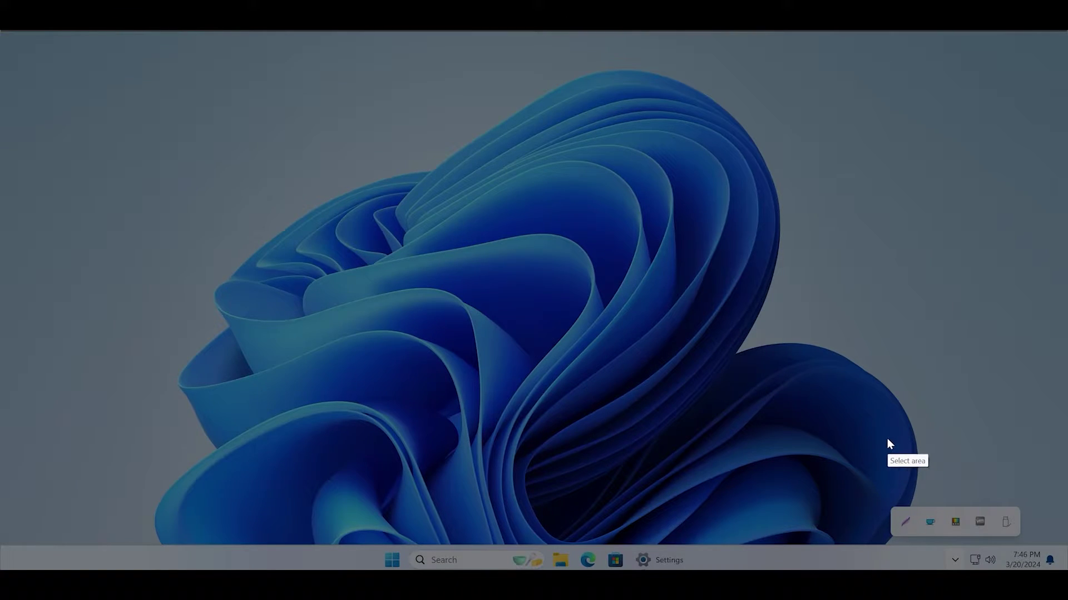
{"action": "mouse_move", "coordinate": [385, 183]}
{"action": "left_mouse_down"}
{"action": "mouse_move", "coordinate": [512, 269]}
{"action": "mouse_move", "coordinate": [879, 427]}
{"action": "mouse_move", "coordinate": [790, 414]}
{"action": "left_mouse_up"}
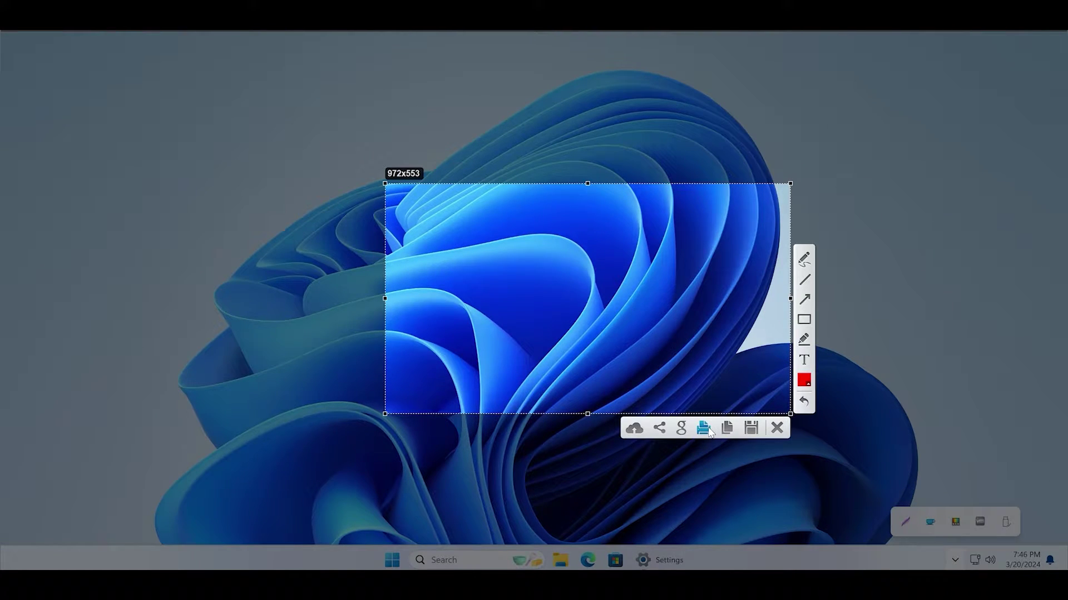
Step: Save the captured area to the Desktop as a PNG named Screenshot_1
{"action": "left_click", "coordinate": [751, 429]}
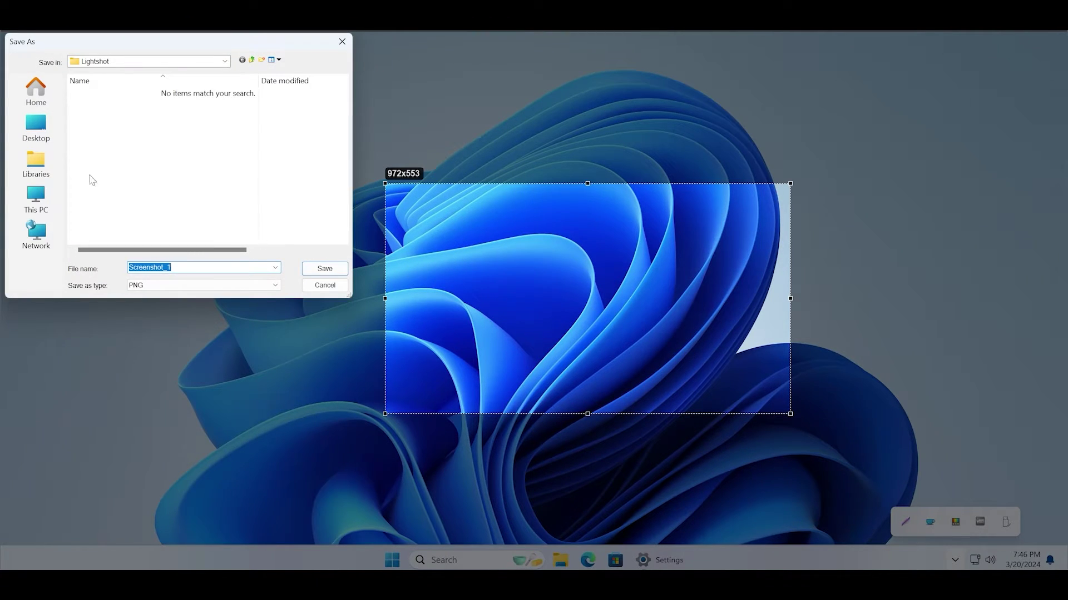
{"action": "left_click", "coordinate": [43, 132]}
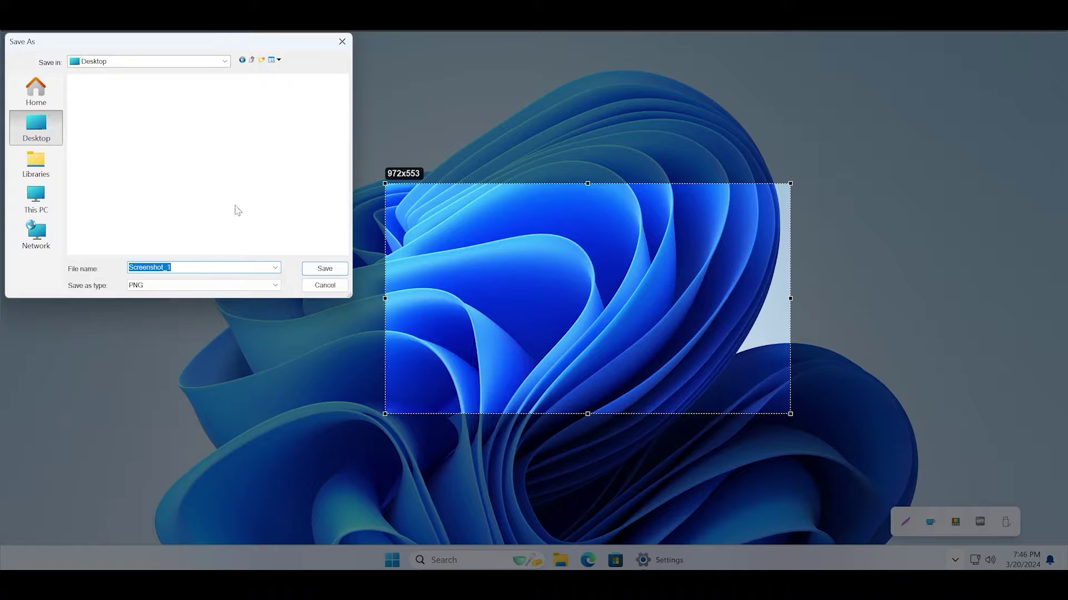
{"action": "left_click", "coordinate": [315, 270]}
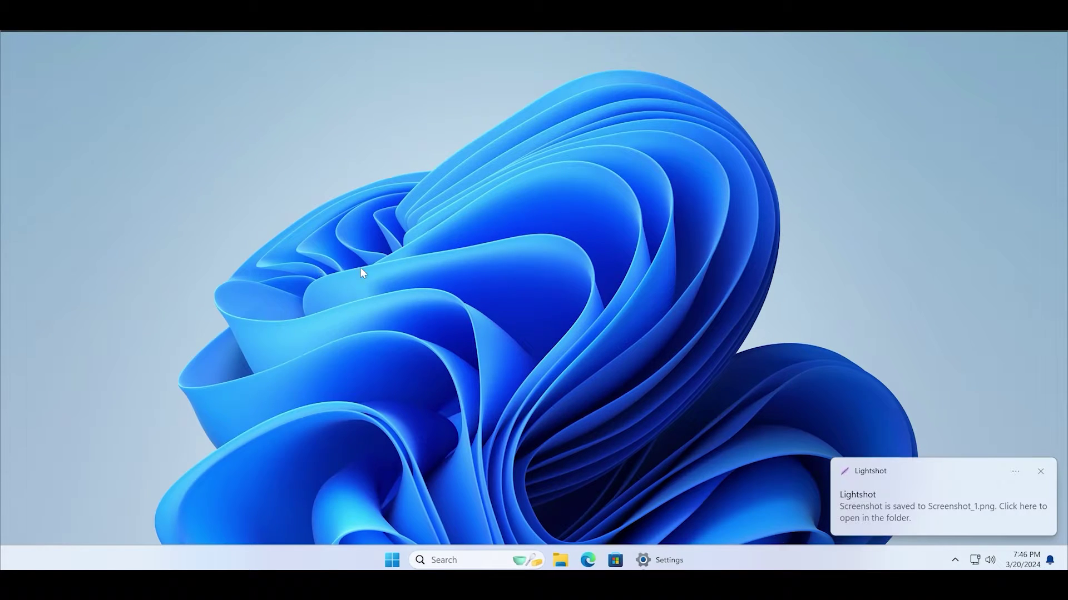
Step: View the saved Screenshot_1 image from its folder, and close both the image viewer and the folder window
{"action": "left_click", "coordinate": [875, 498]}
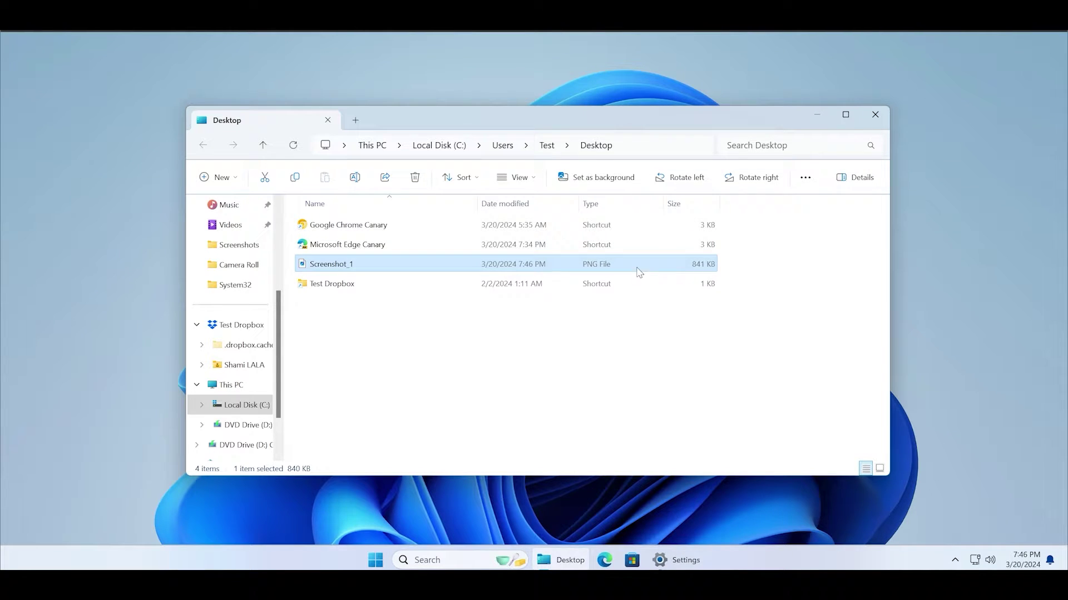
{"action": "double_click", "coordinate": [532, 266]}
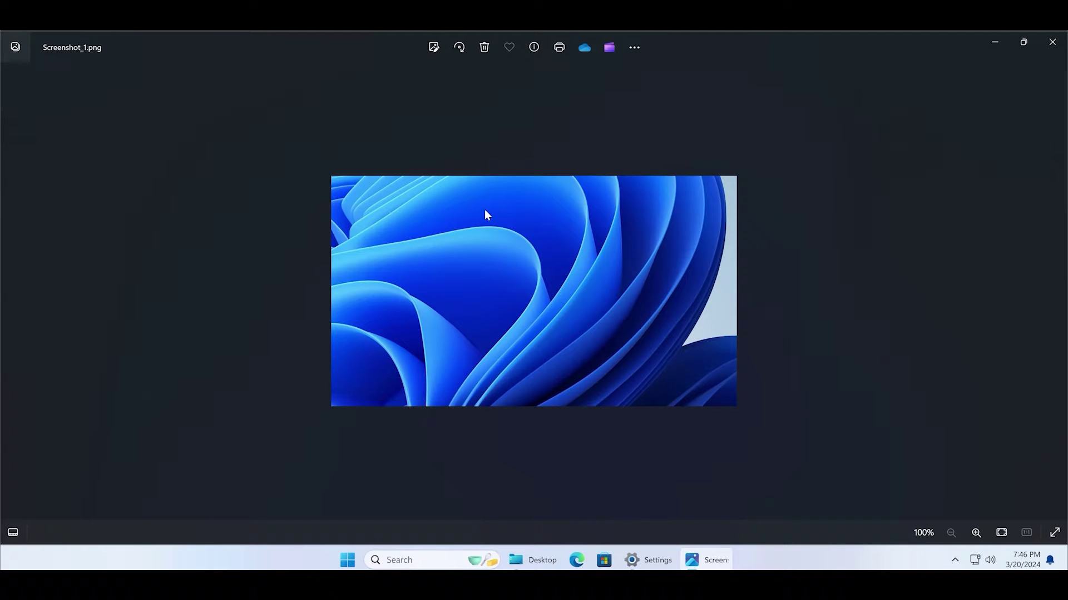
{"action": "left_click", "coordinate": [1052, 42]}
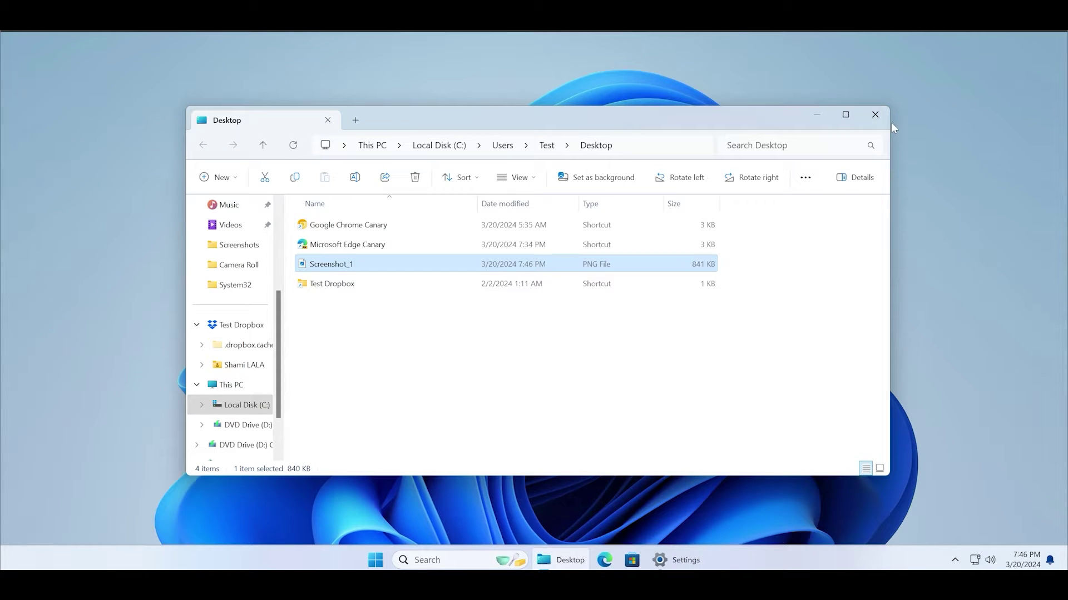
{"action": "left_click", "coordinate": [874, 117]}
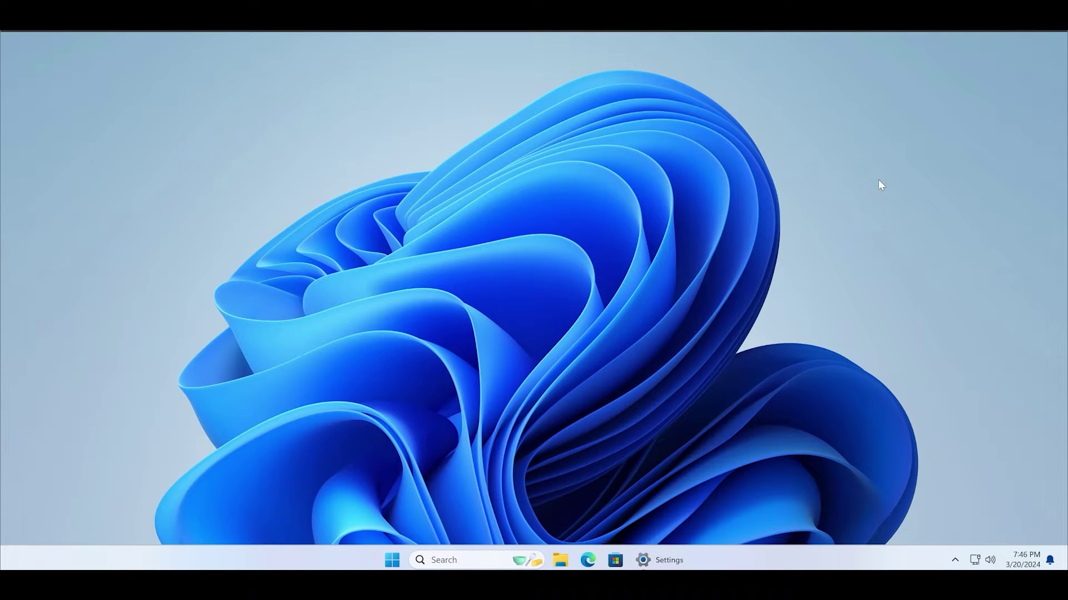
Step: Open Lightshot's hotkey options and check which keys are assigned to its capture functions
{"action": "left_click", "coordinate": [956, 560]}
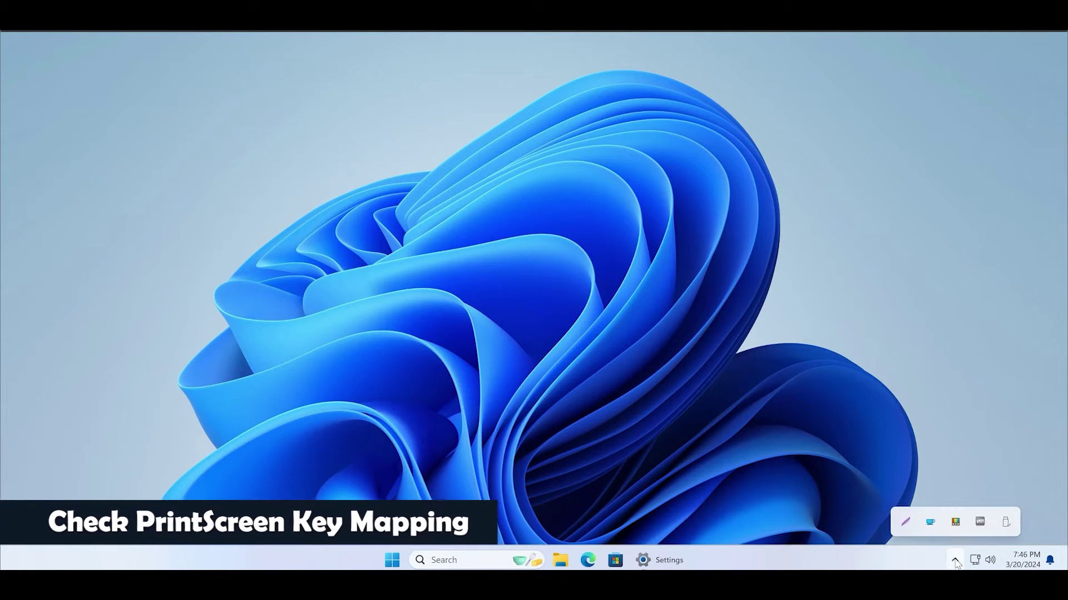
{"action": "right_click", "coordinate": [907, 527]}
{"action": "left_click", "coordinate": [883, 478]}
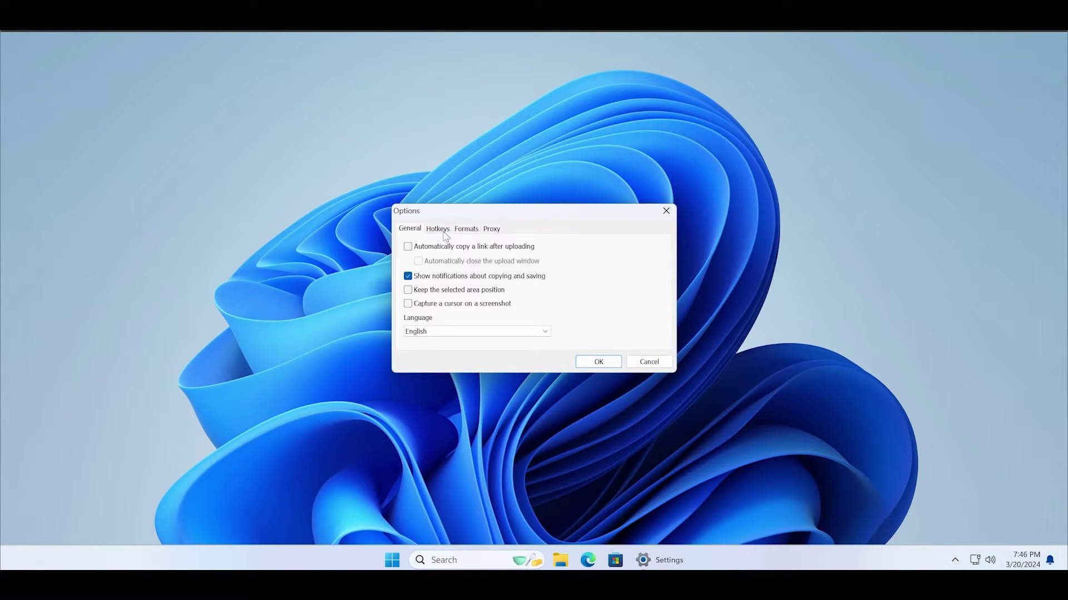
{"action": "left_click", "coordinate": [442, 231]}
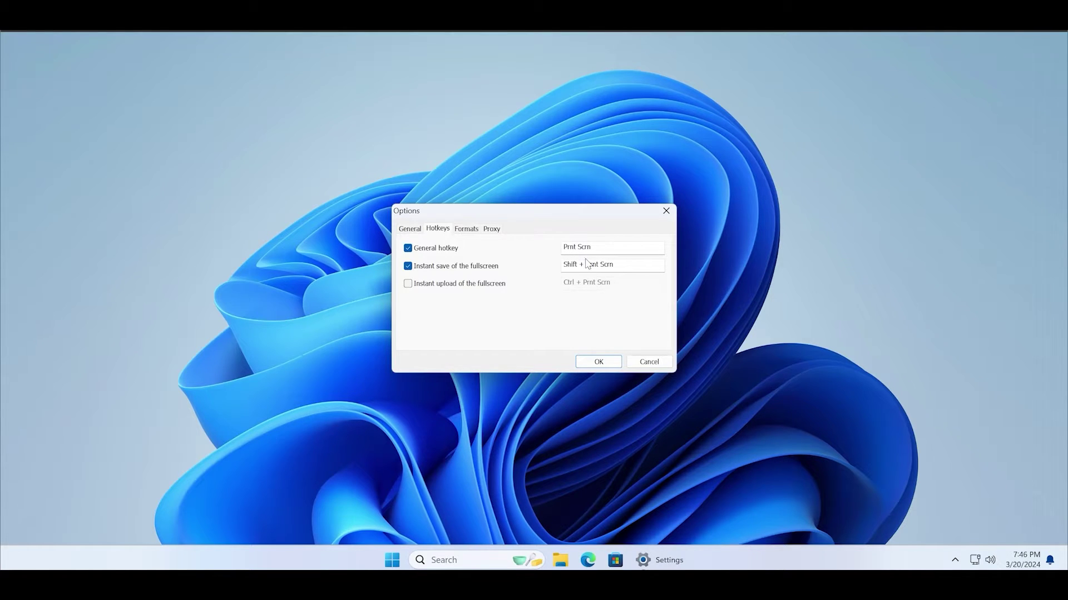
{"action": "left_click", "coordinate": [760, 225]}
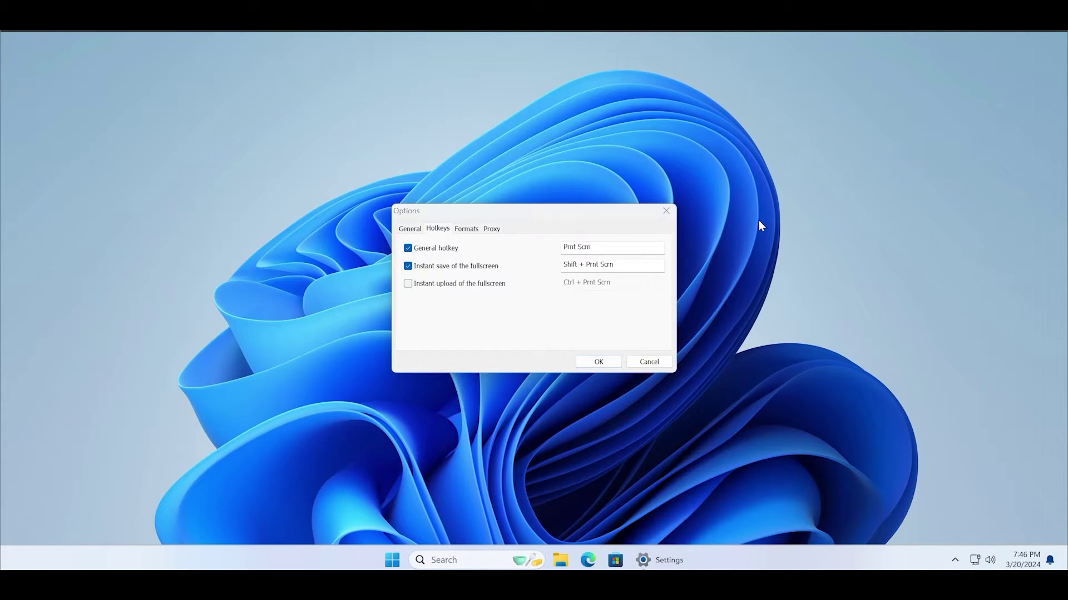
Step: Test the Print Screen key, turn off "Use the Print screen key to open screen capture" in the Windows keyboard accessibility settings, and close Settings
{"action": "left_click", "coordinate": [656, 560]}
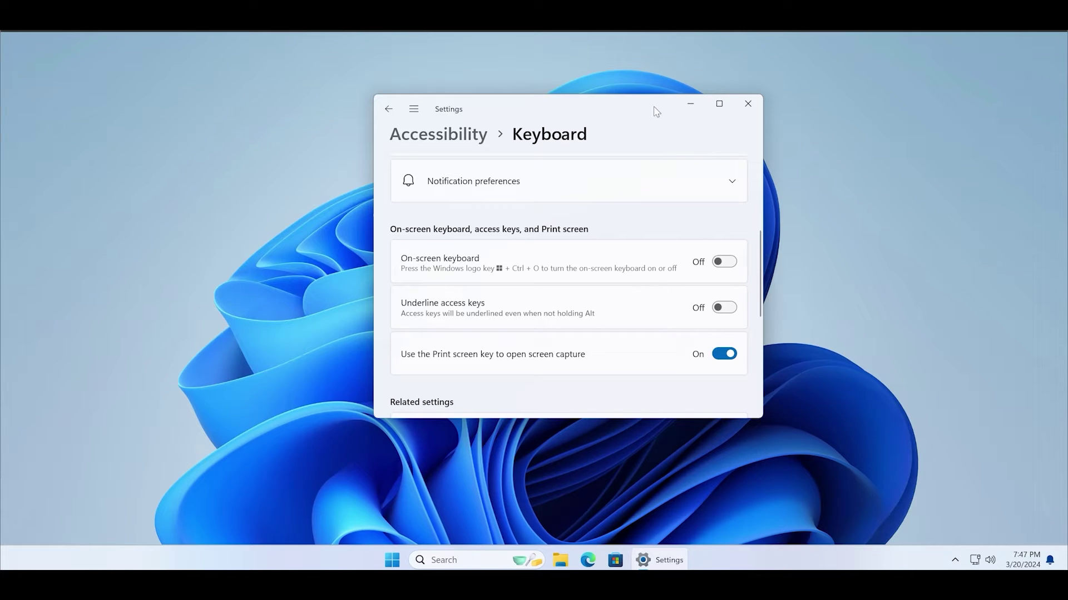
{"action": "mouse_move", "coordinate": [652, 111]}
{"action": "left_mouse_down"}
{"action": "mouse_move", "coordinate": [677, 112]}
{"action": "mouse_move", "coordinate": [650, 109]}
{"action": "left_mouse_up"}
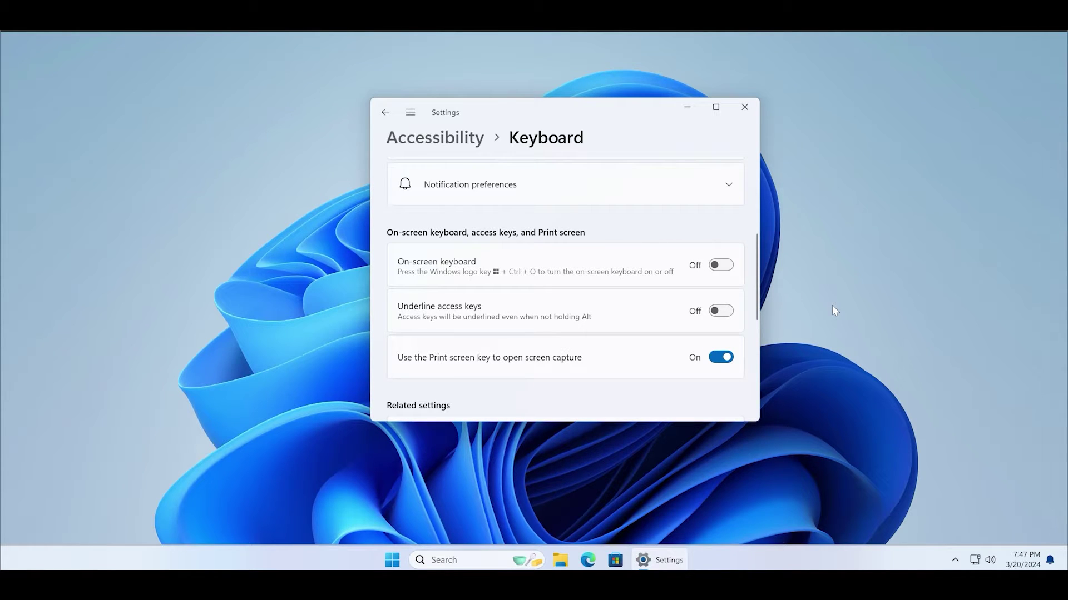
{"action": "key", "text": "Print"}
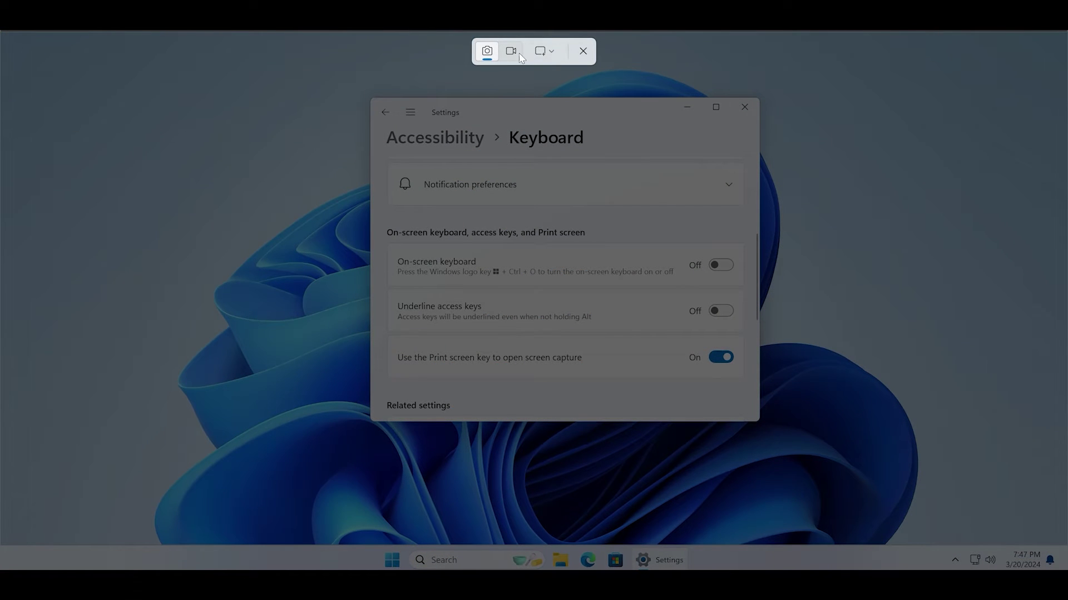
{"action": "left_click", "coordinate": [583, 51]}
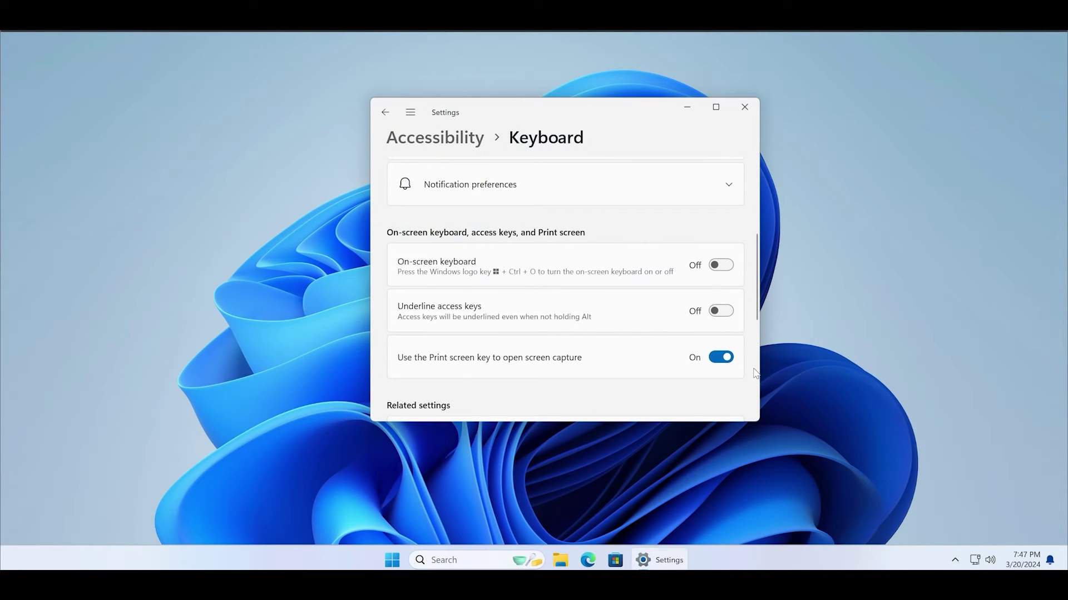
{"action": "left_click", "coordinate": [715, 358]}
{"action": "left_click", "coordinate": [748, 112]}
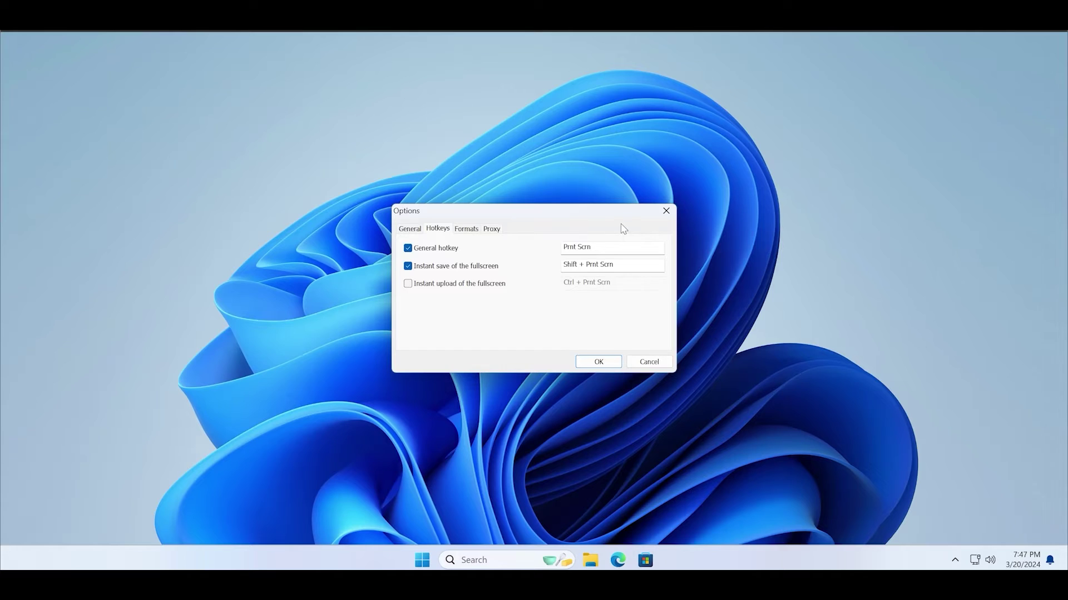
Step: Reassign Lightshot's general hotkey to Prnt Scrn and save the options
{"action": "left_click", "coordinate": [600, 248]}
{"action": "key", "text": "BackSpace"}
{"action": "key", "text": "Print"}
{"action": "left_click", "coordinate": [598, 362]}
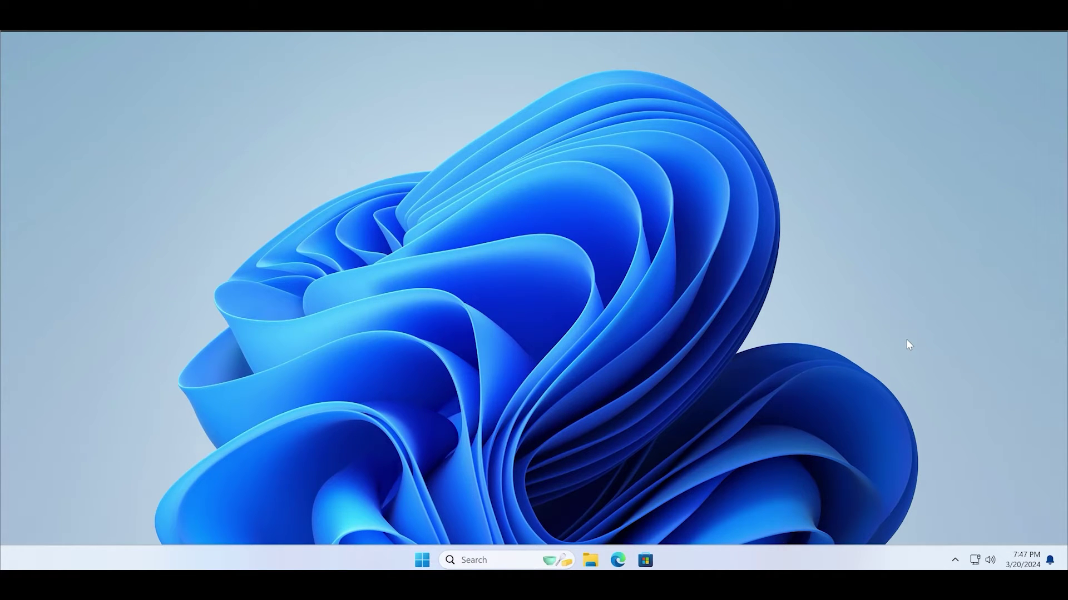
Step: Test the Print Screen hotkey by selecting an area of about 1410x524 pixels, and discard the capture
{"action": "key", "text": "Print"}
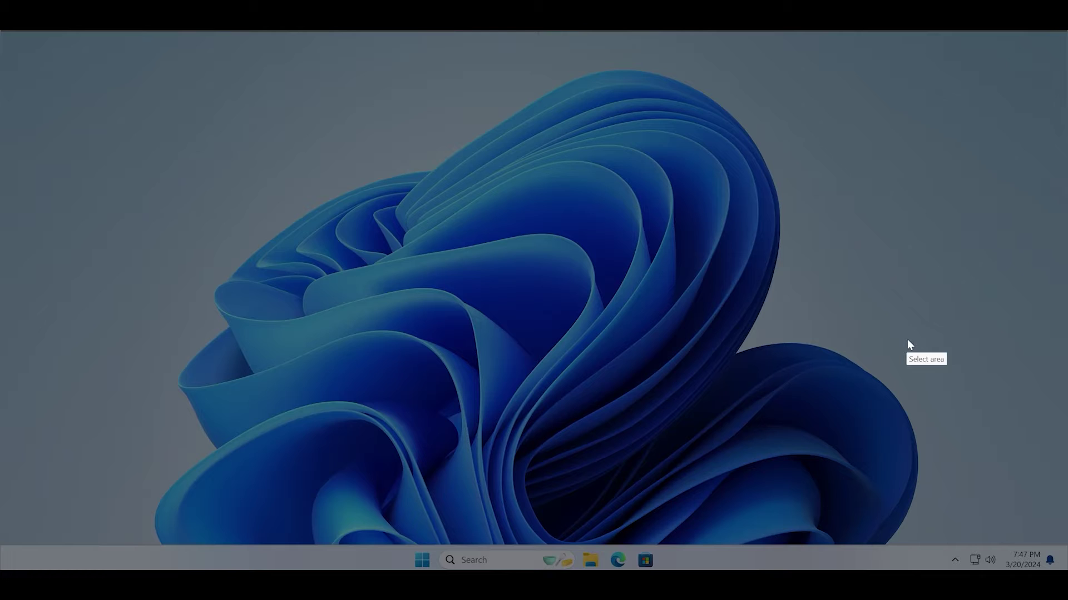
{"action": "left_click_drag", "start_coordinate": [288, 148], "coordinate": [876, 366]}
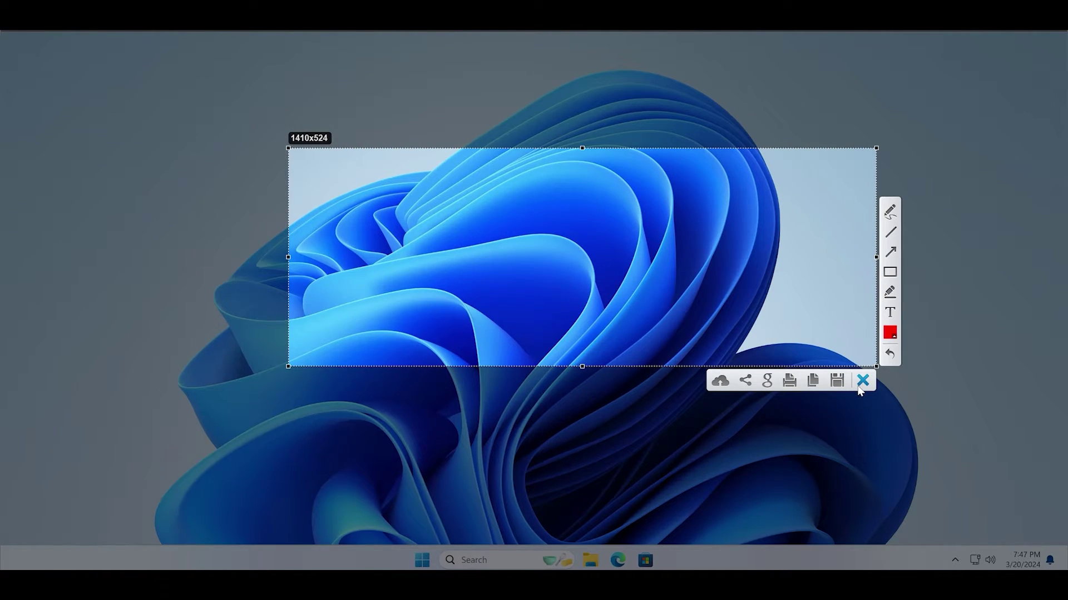
{"action": "left_click", "coordinate": [860, 384]}
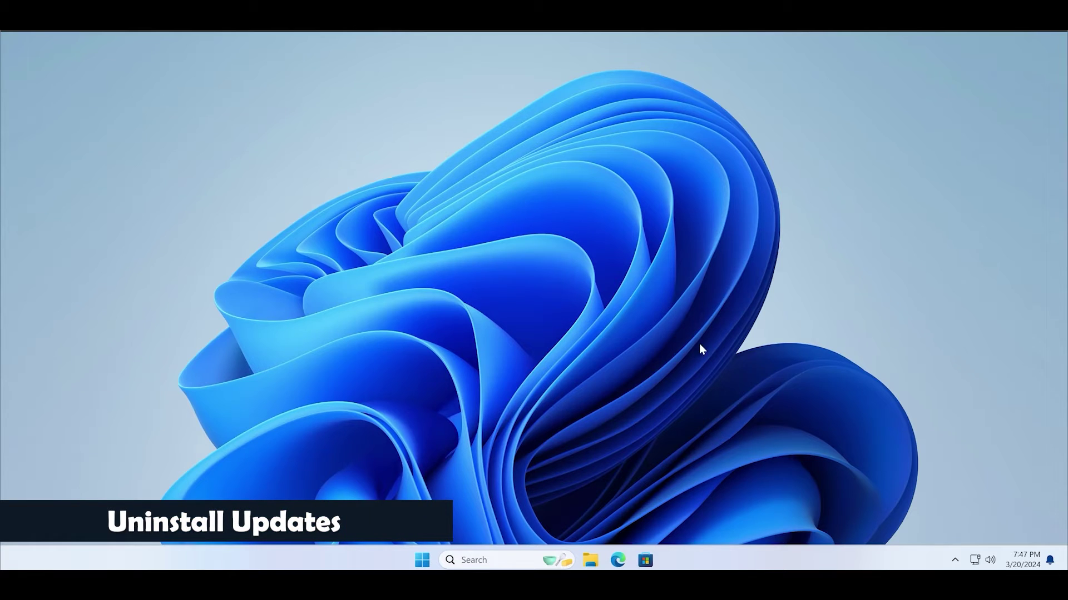
Step: Open the Windows Uninstall updates page, bring up the uninstall confirmation for KB2565063, dismiss it, and minimize Settings
{"action": "left_click", "coordinate": [424, 561]}
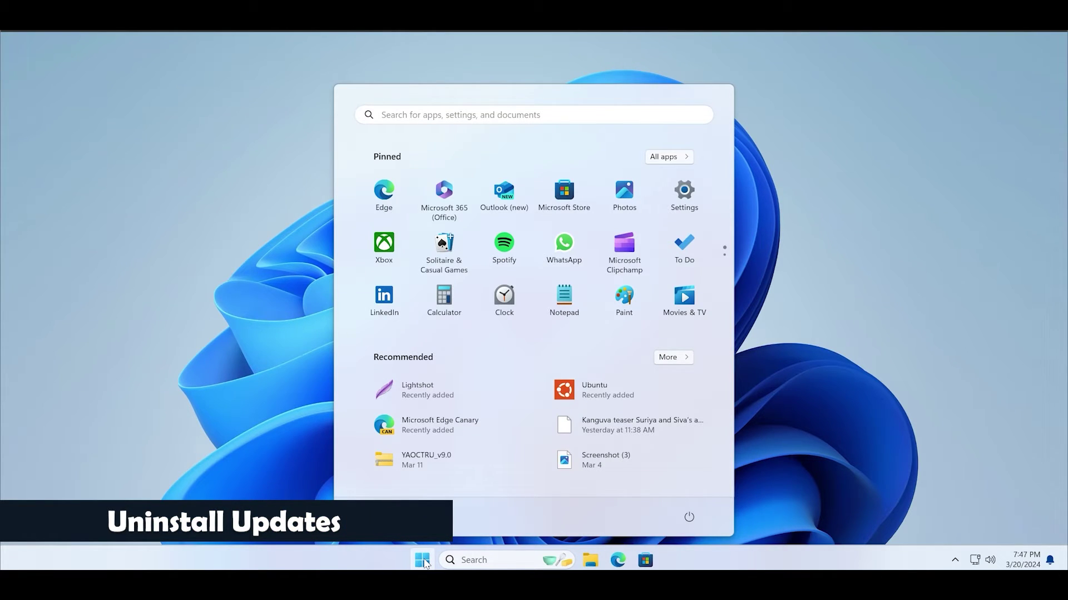
{"action": "type", "text": "unin"}
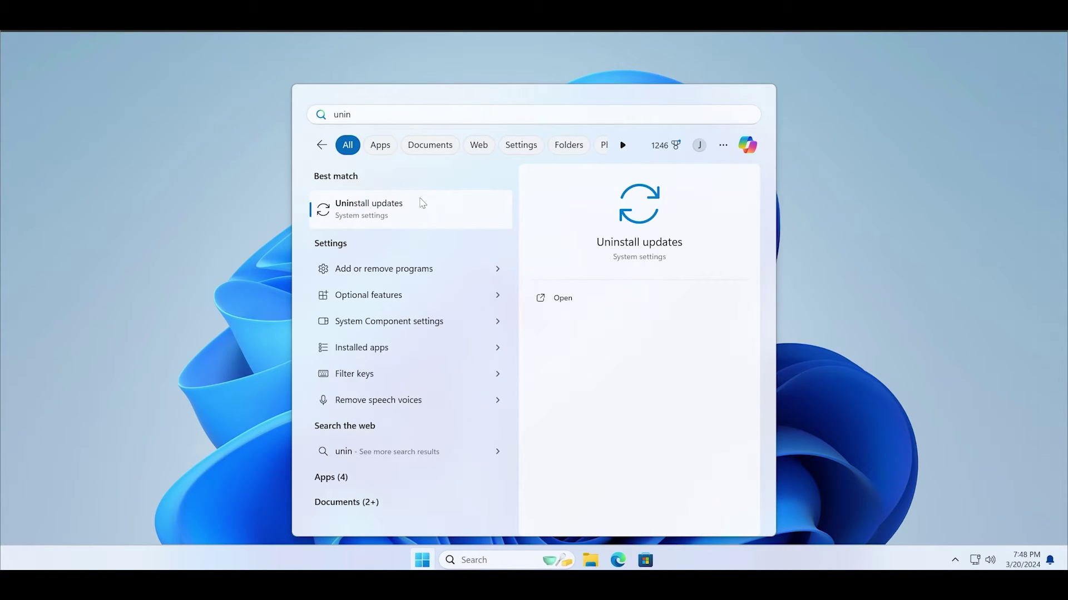
{"action": "left_click", "coordinate": [447, 220]}
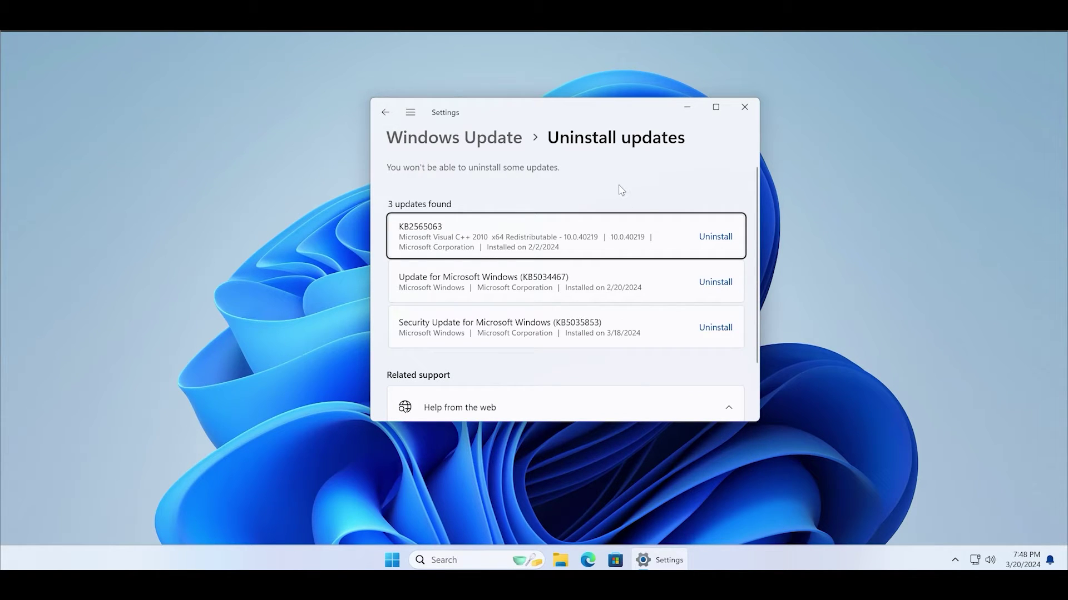
{"action": "left_click", "coordinate": [715, 239]}
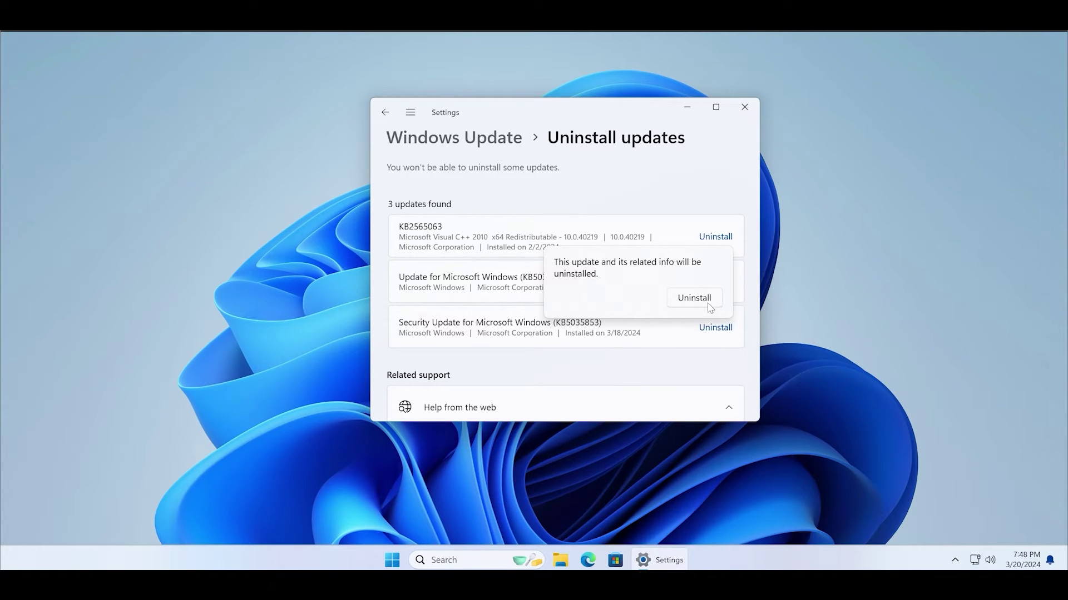
{"action": "left_click", "coordinate": [679, 229]}
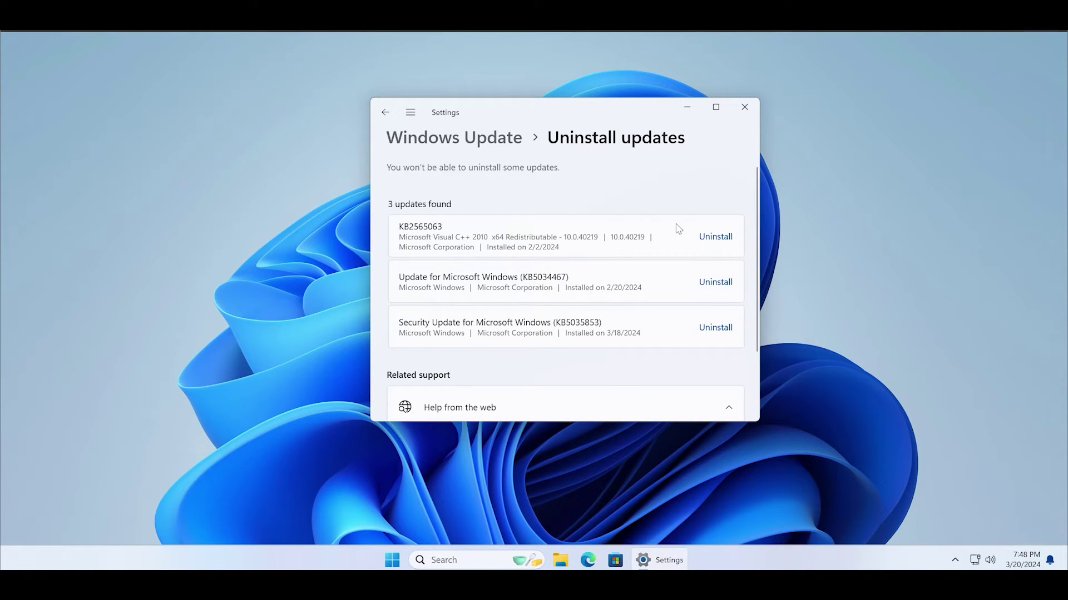
{"action": "left_click", "coordinate": [682, 112]}
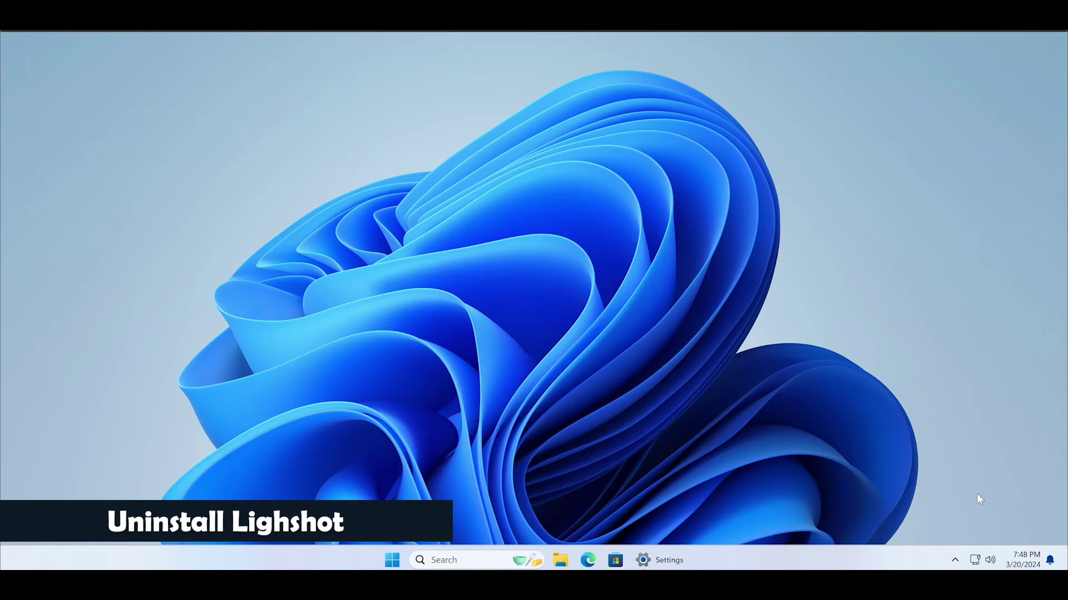
Step: Exit the Lightshot program running in the background
{"action": "left_click", "coordinate": [955, 560]}
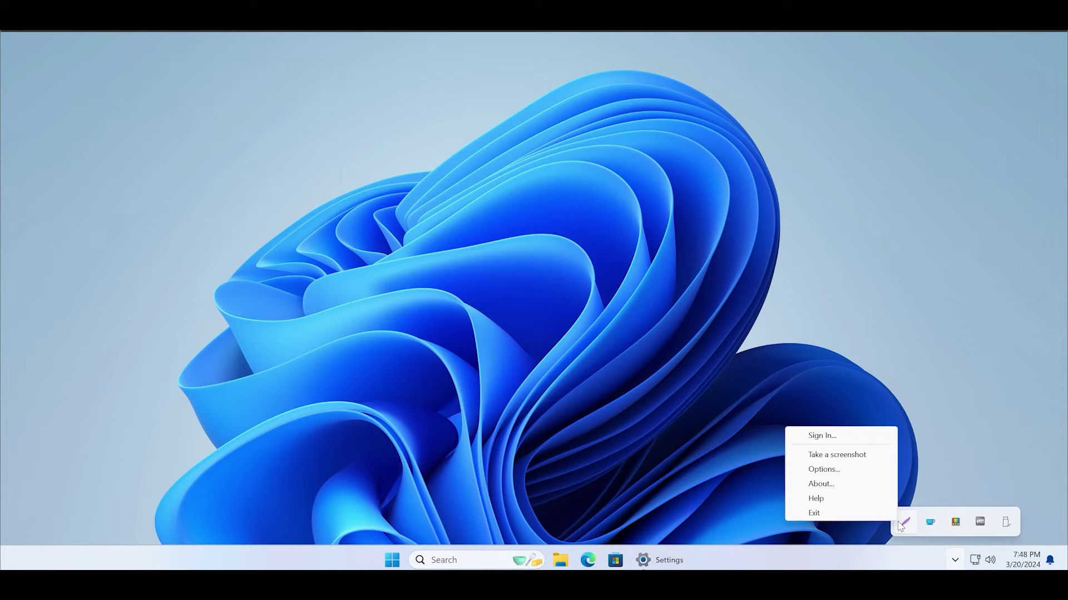
{"action": "left_click", "coordinate": [857, 514]}
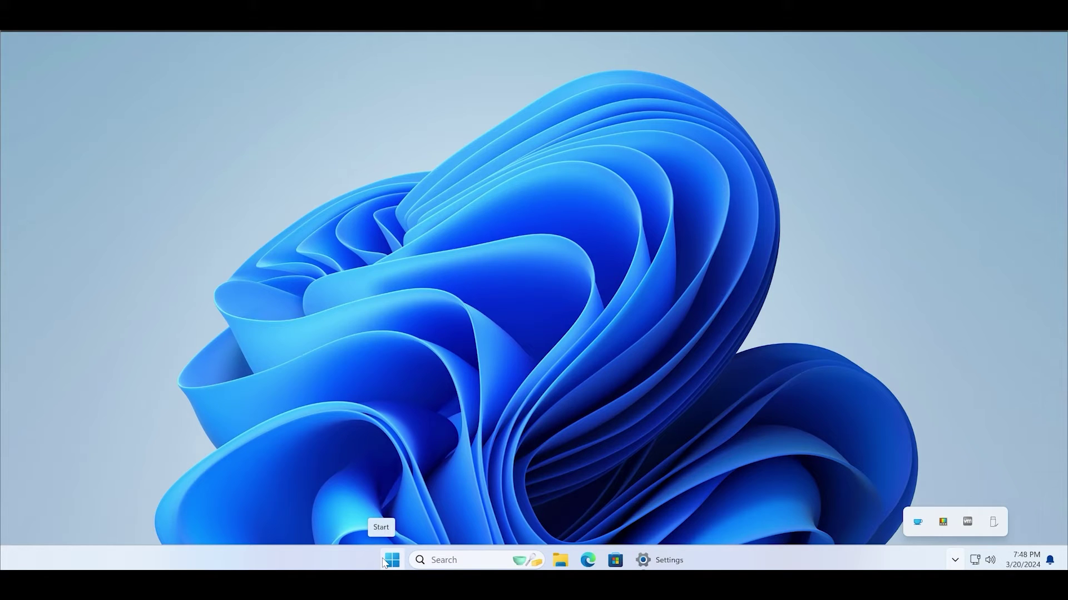
Step: Search the Start menu for lightshot and choose to uninstall the Lightshot app
{"action": "left_click", "coordinate": [392, 562]}
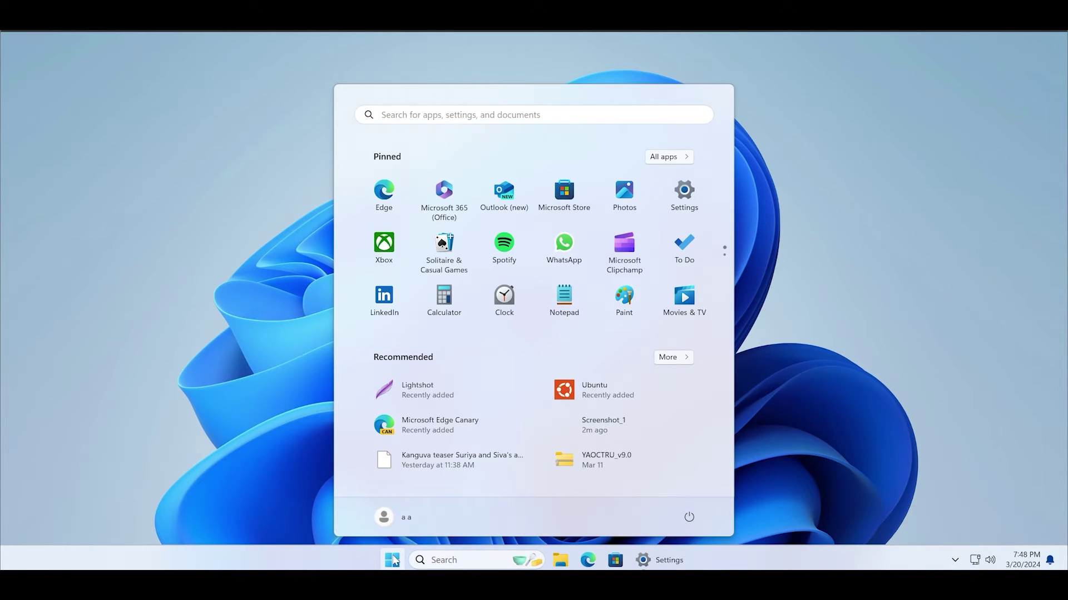
{"action": "type", "text": "app"}
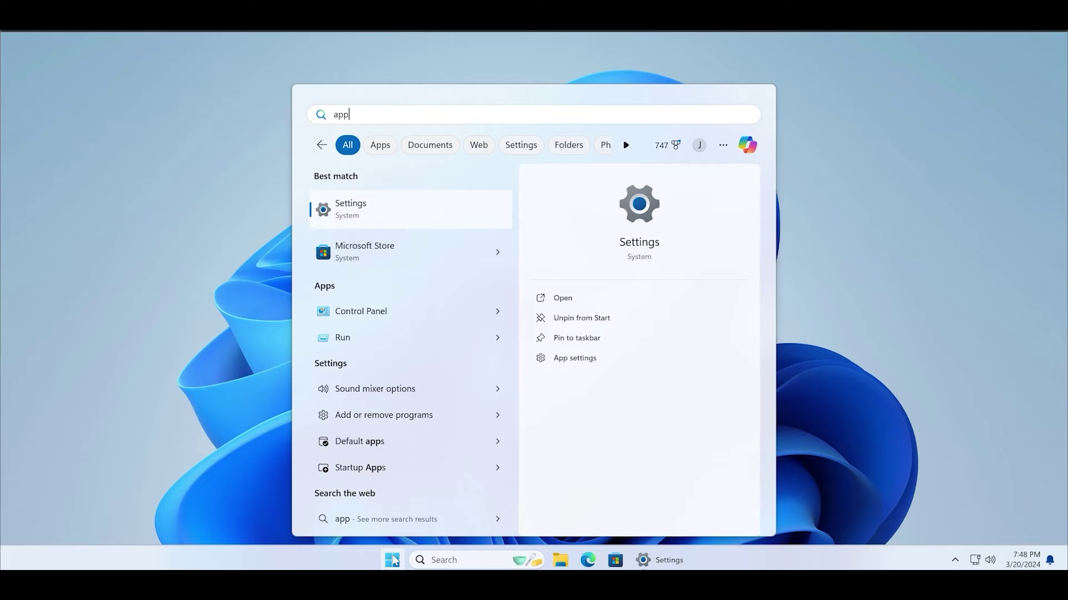
{"action": "key", "text": "BackSpace"}
{"action": "key", "text": "BackSpace"}
{"action": "key", "text": "BackSpace"}
{"action": "type", "text": "lightshot"}
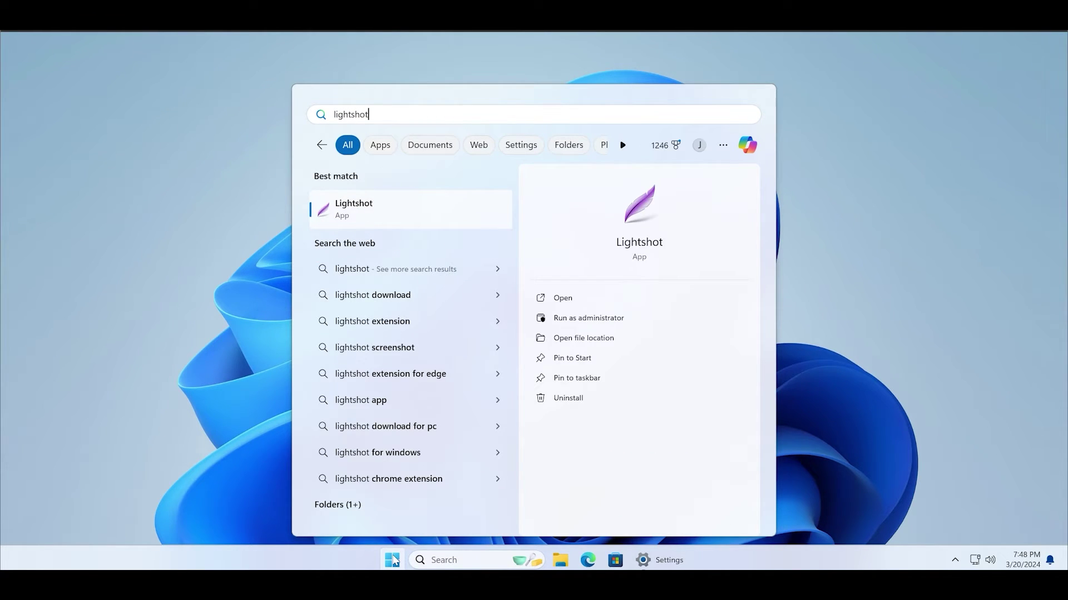
{"action": "left_click", "coordinate": [588, 401]}
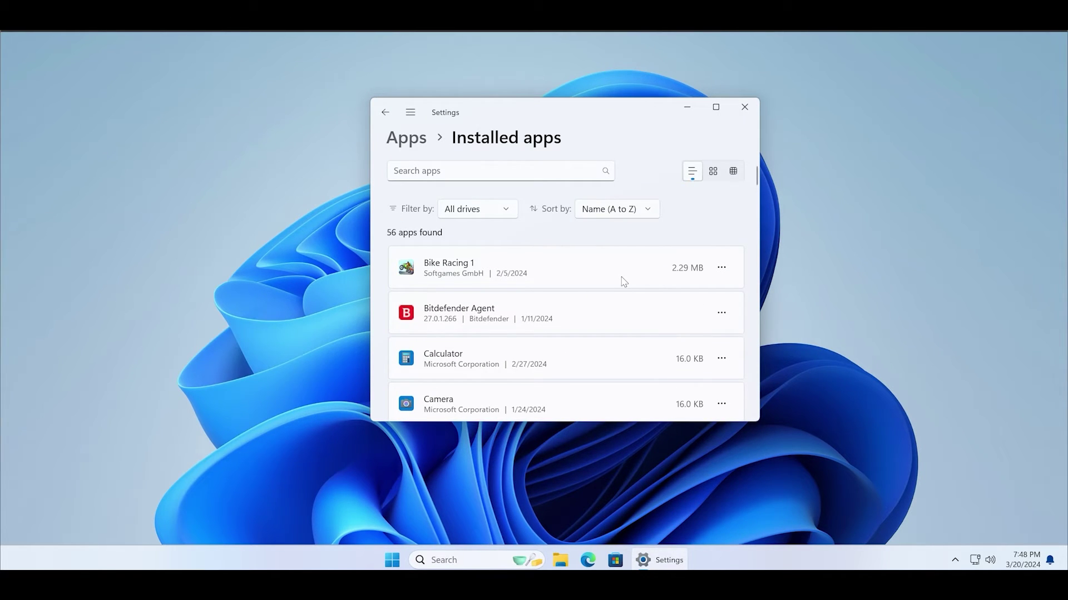
Step: Uninstall Lightshot-5.5.0.7 from the installed apps list, confirm the removal, and minimize Settings
{"action": "scroll", "coordinate": [625, 283], "scroll_direction": "down", "scroll_amount": 12}
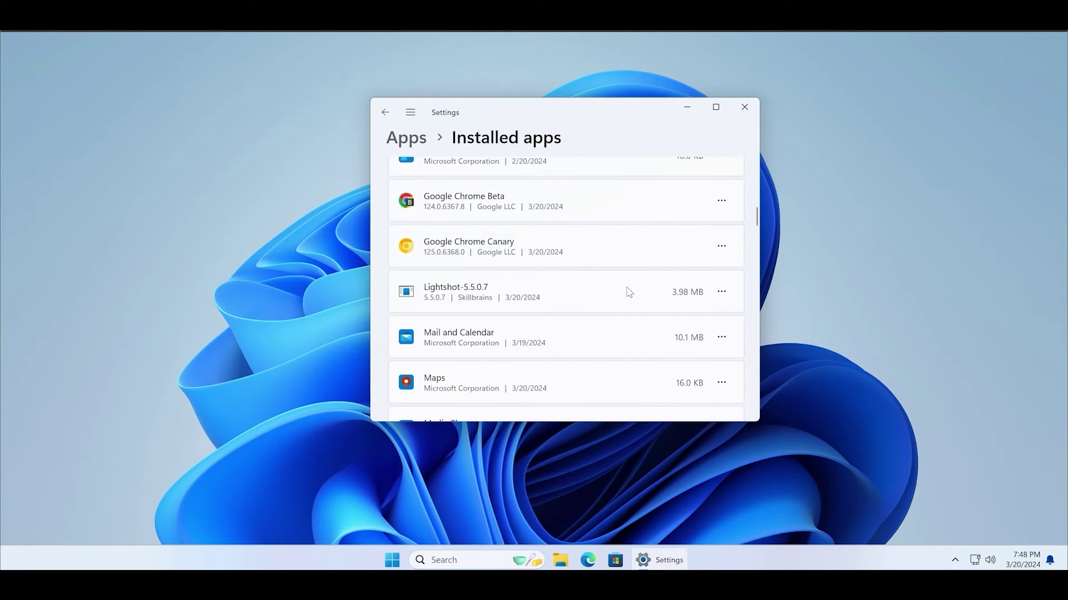
{"action": "scroll", "coordinate": [629, 293], "scroll_direction": "up", "scroll_amount": 3}
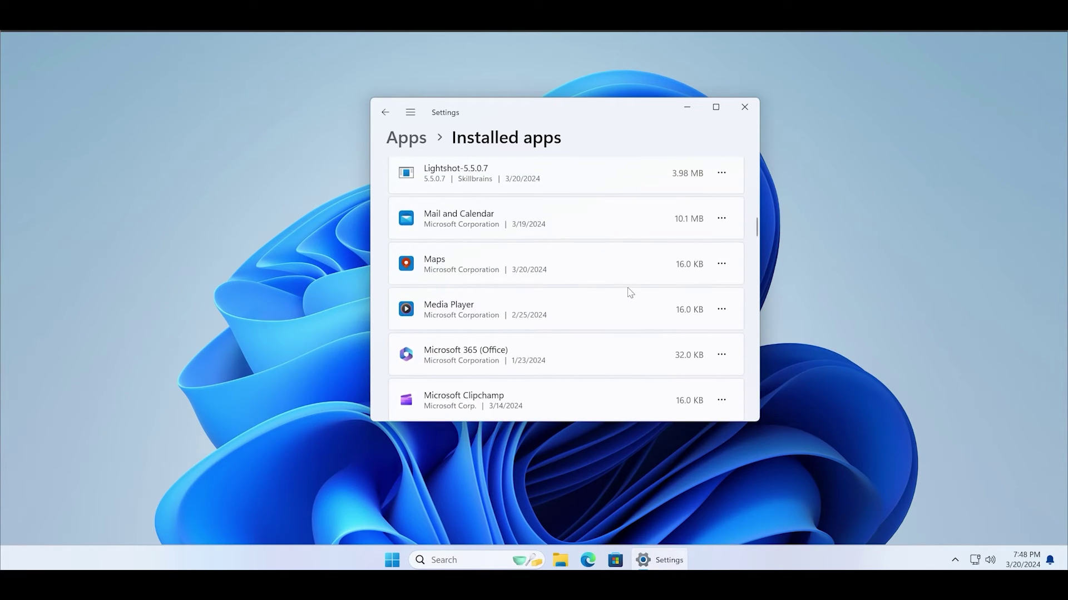
{"action": "left_click", "coordinate": [721, 173]}
{"action": "left_click", "coordinate": [685, 219]}
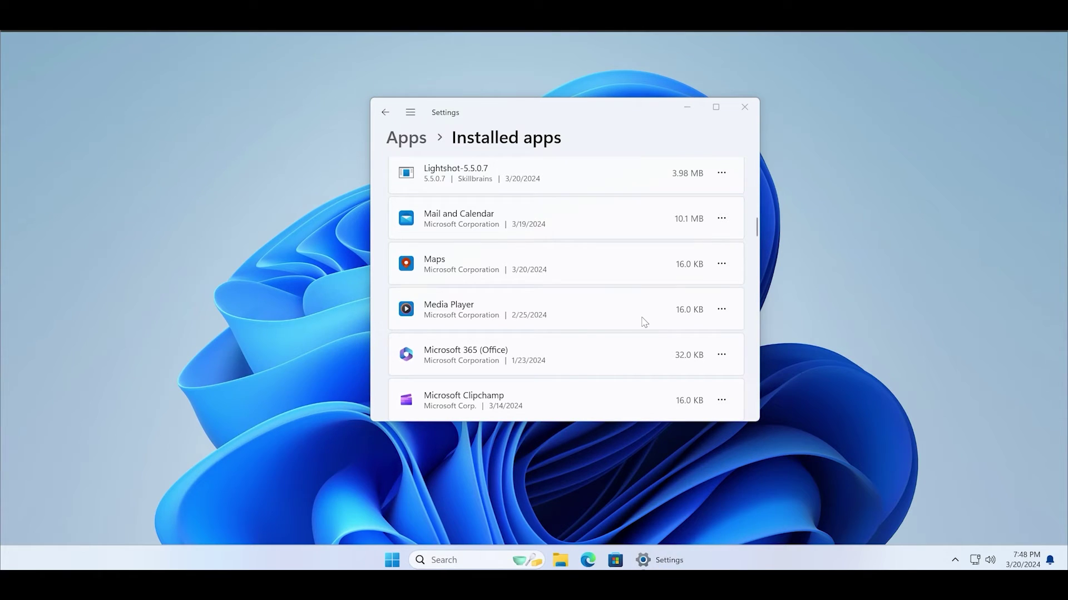
{"action": "left_click", "coordinate": [579, 337]}
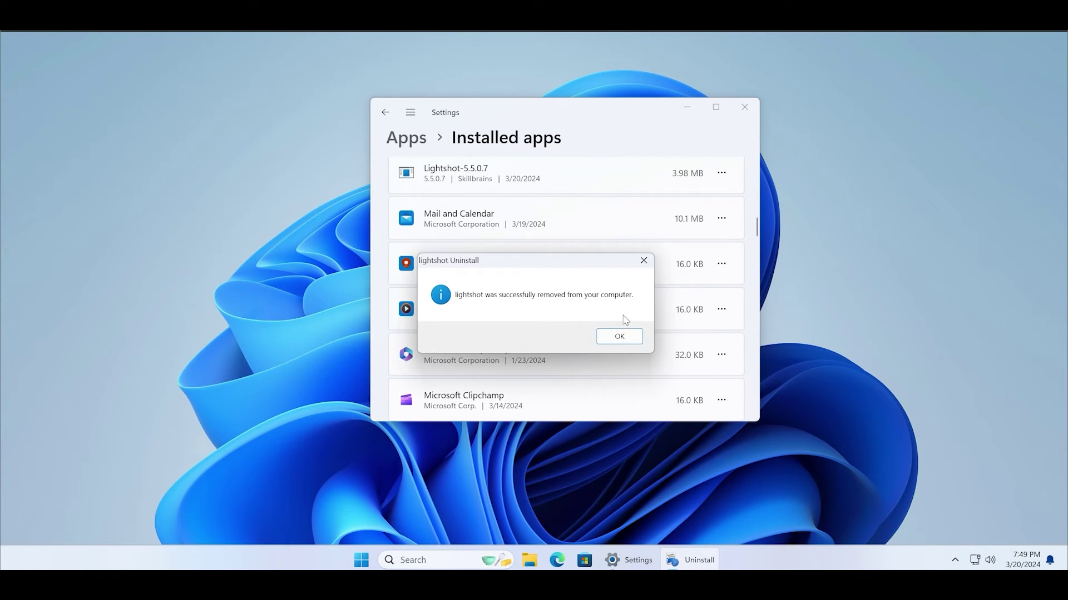
{"action": "left_click", "coordinate": [618, 337]}
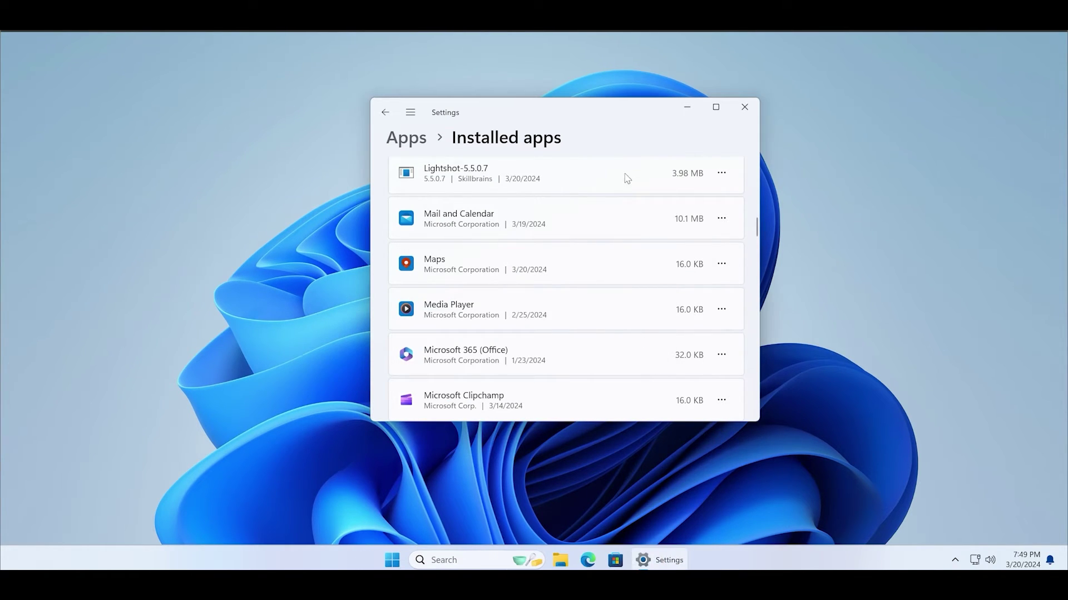
{"action": "left_click", "coordinate": [689, 110]}
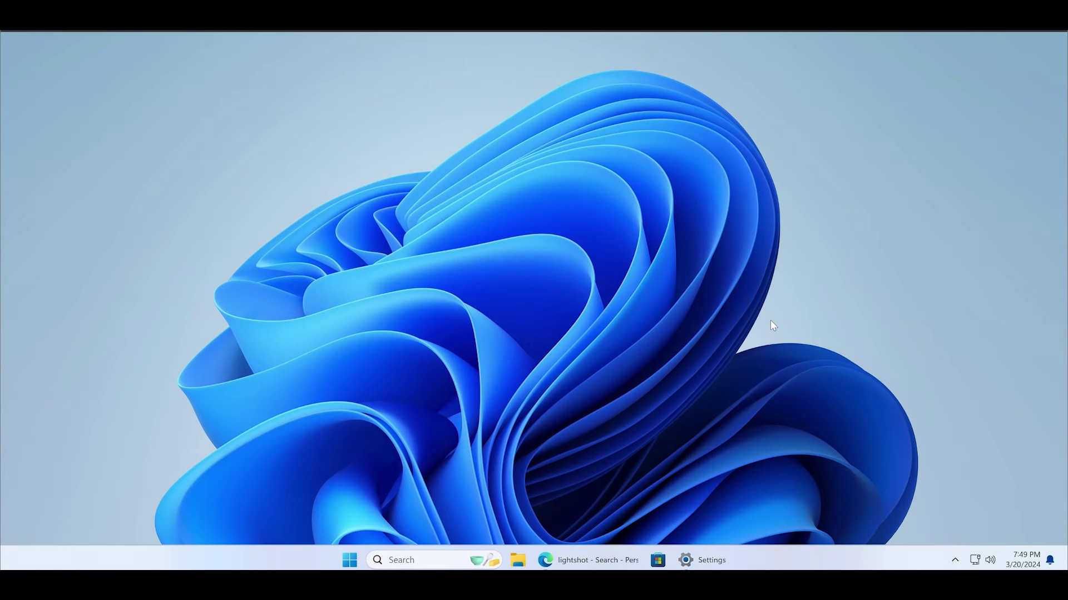
Step: Switch to Edge, open the Lightshot download page from the Bing results, and run setup-lightshot.exe from the browser's downloads
{"action": "left_click", "coordinate": [586, 560]}
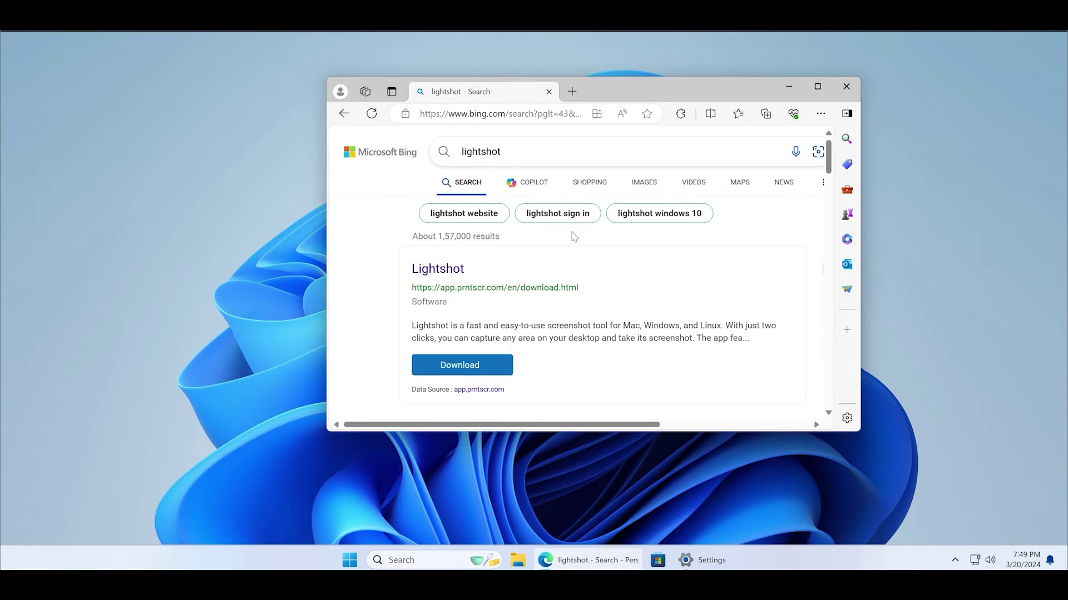
{"action": "left_click", "coordinate": [487, 371]}
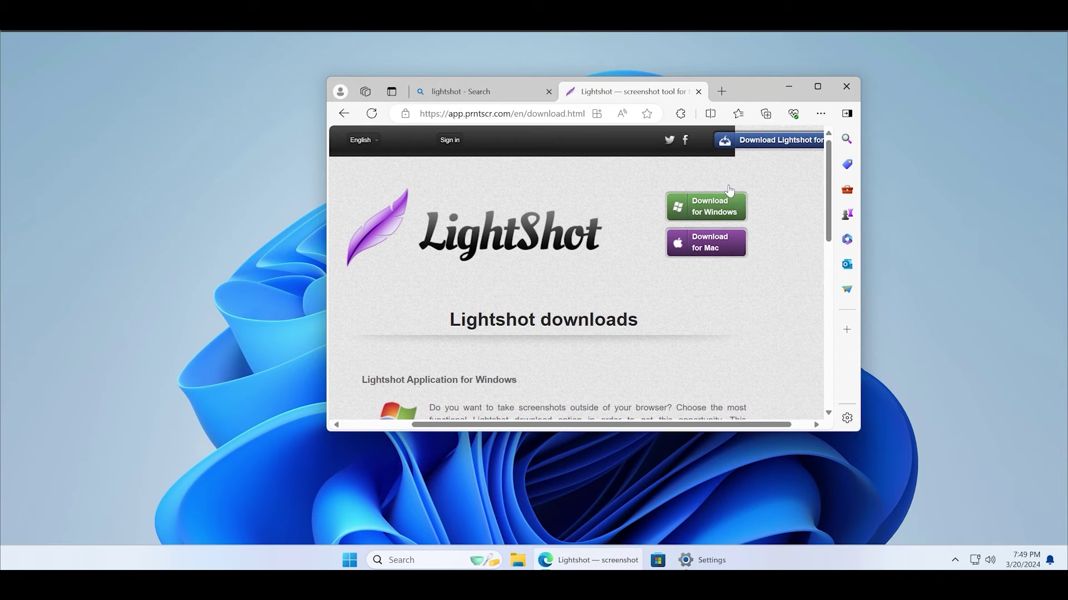
{"action": "left_click", "coordinate": [818, 114]}
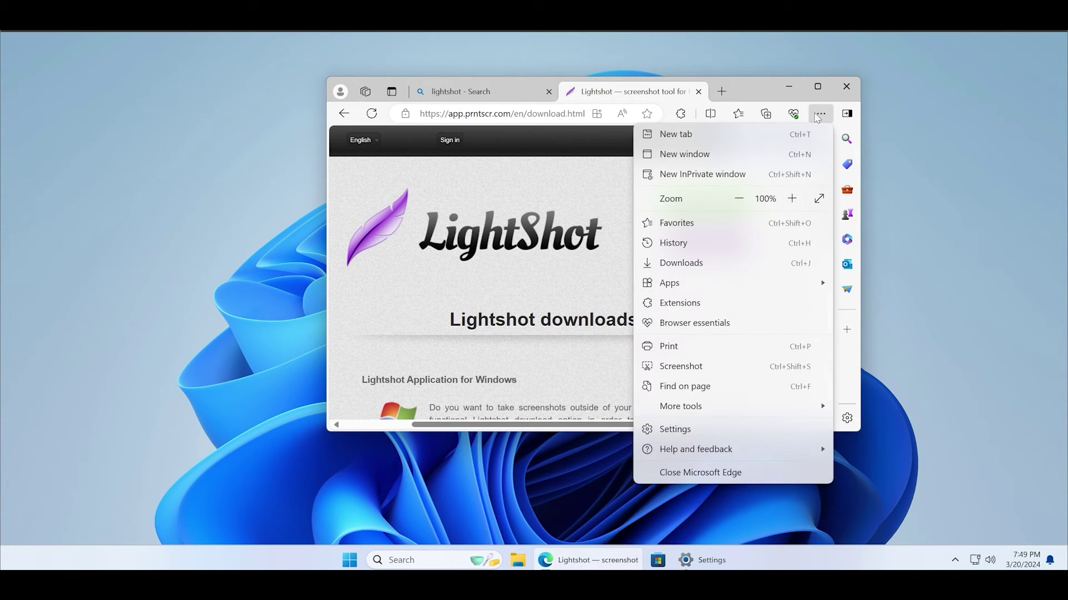
{"action": "left_click", "coordinate": [697, 263]}
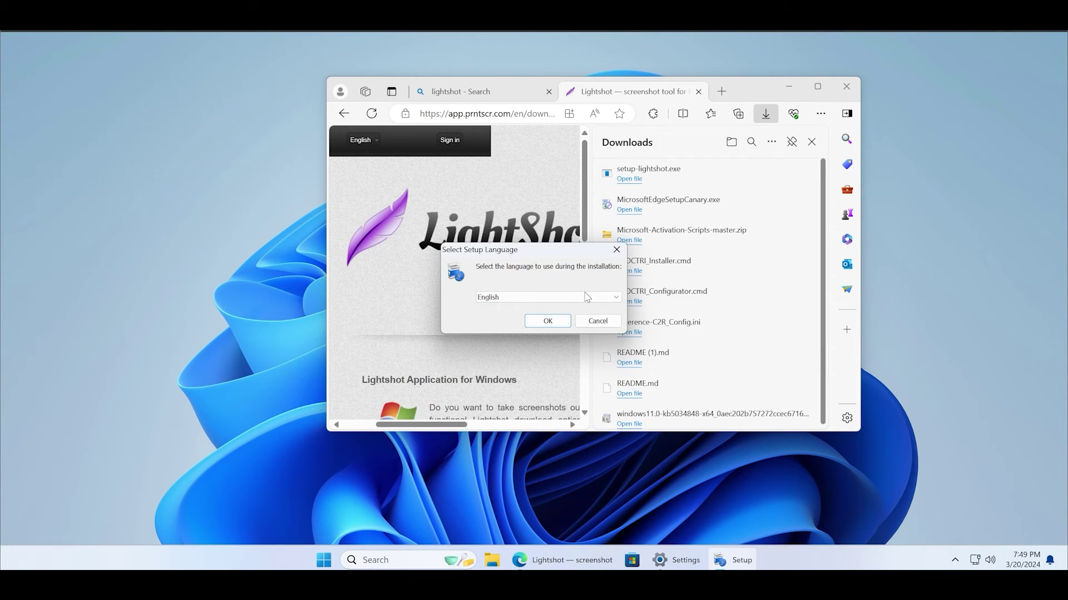
Step: Install Lightshot with English as the setup language, accepting the license agreement and minimizing the browser windows that cover the wizard
{"action": "left_click", "coordinate": [549, 318]}
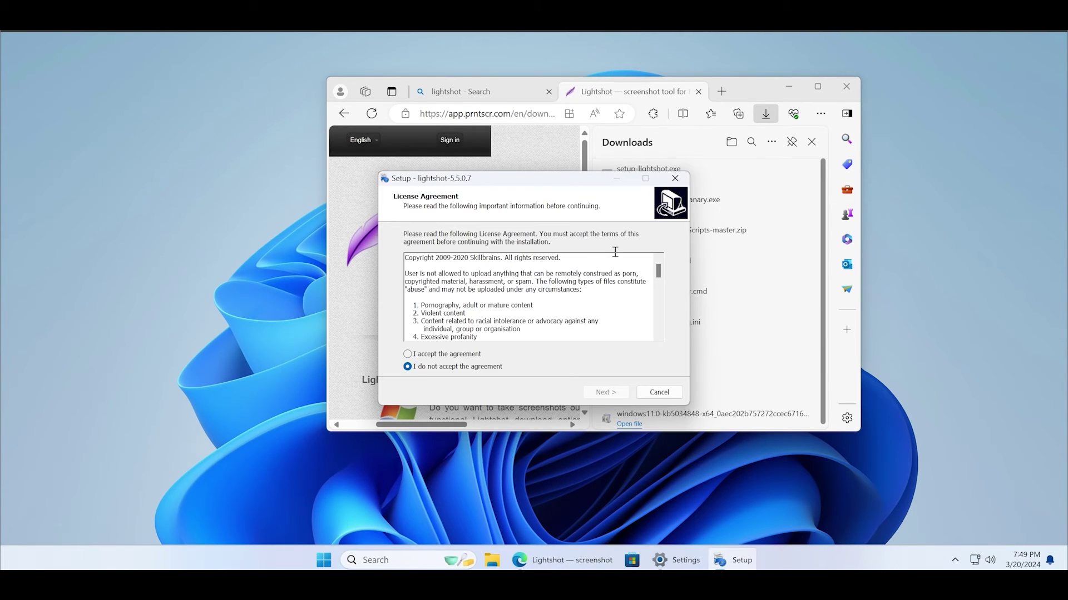
{"action": "left_click", "coordinate": [789, 87]}
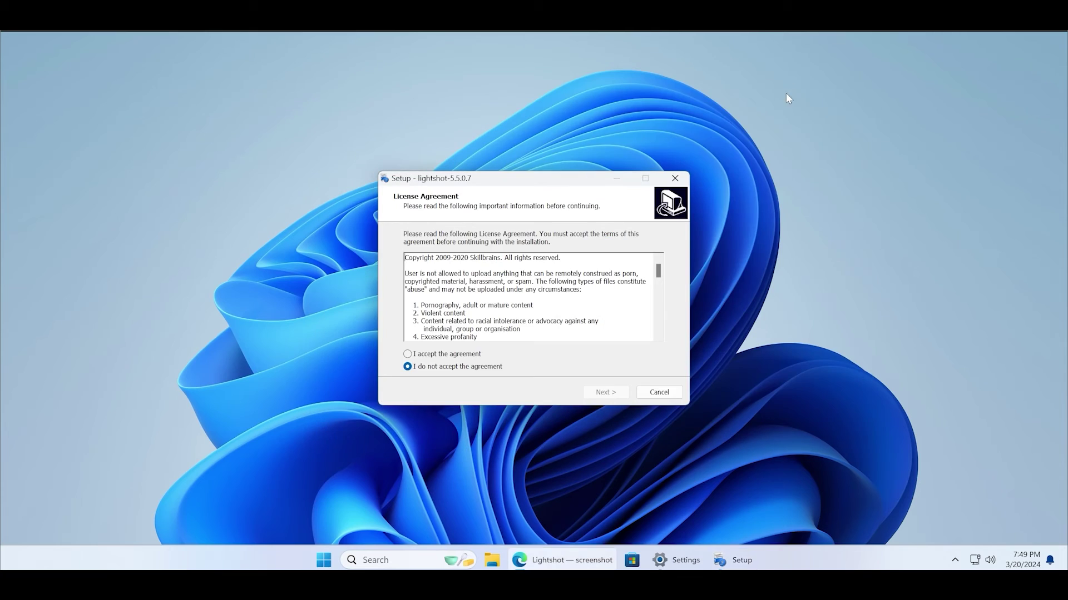
{"action": "left_click", "coordinate": [438, 356]}
{"action": "left_click", "coordinate": [611, 393]}
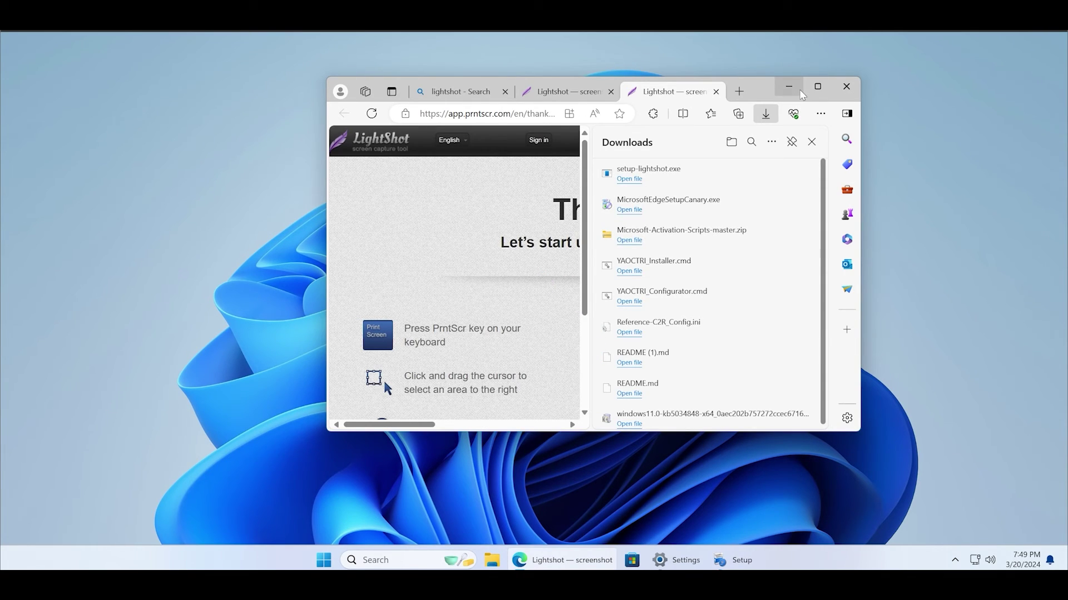
{"action": "left_click", "coordinate": [788, 87]}
{"action": "left_click", "coordinate": [605, 391]}
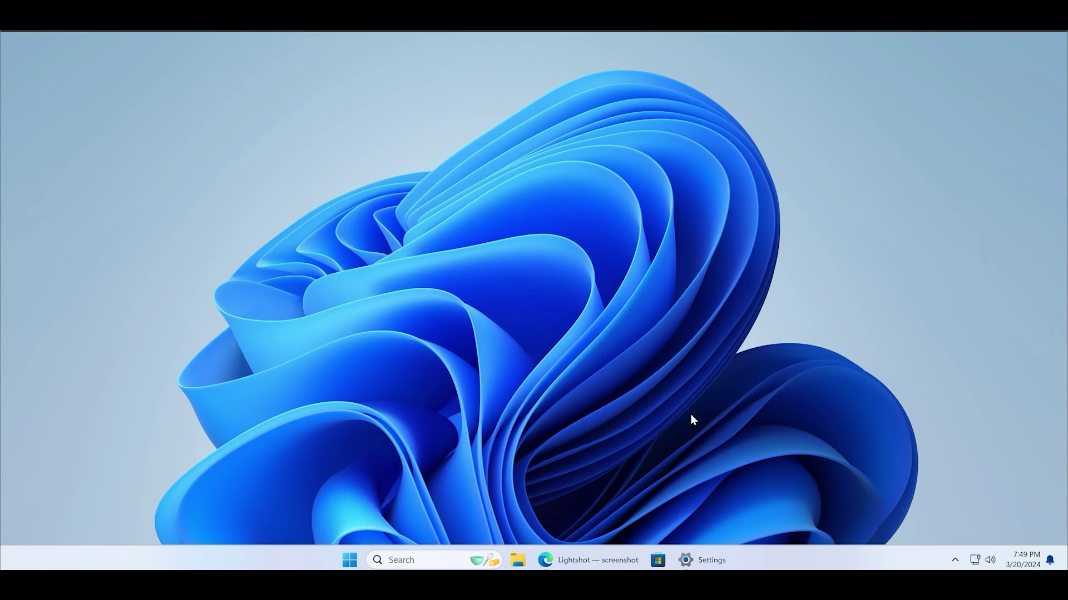
Step: Open the options of the running Lightshot program, review its hotkey, format and proxy settings, and close them with OK
{"action": "left_click", "coordinate": [955, 560]}
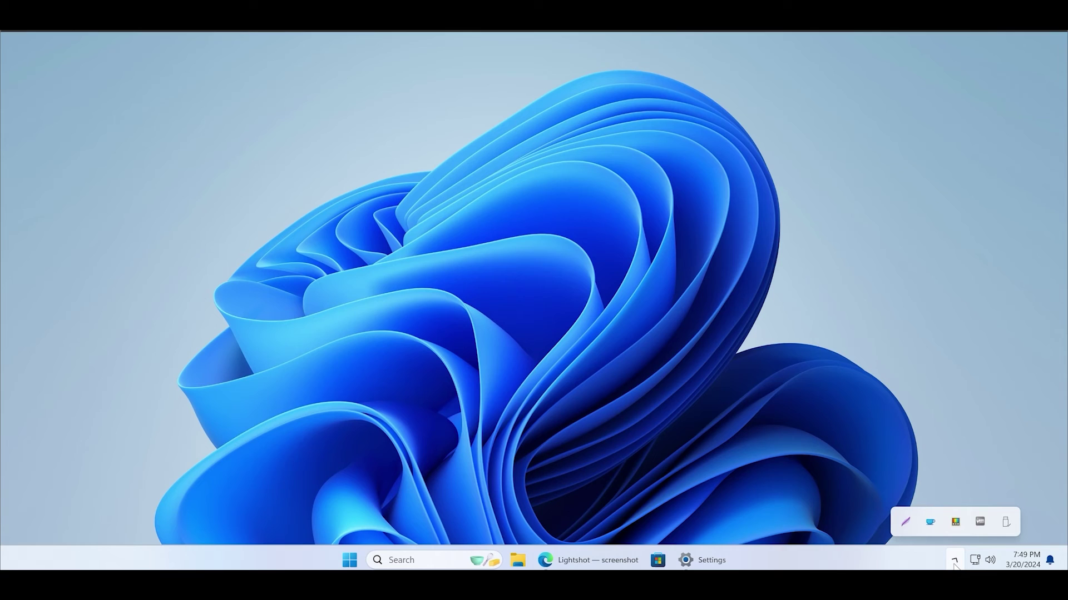
{"action": "right_click", "coordinate": [904, 528]}
{"action": "left_click", "coordinate": [867, 478]}
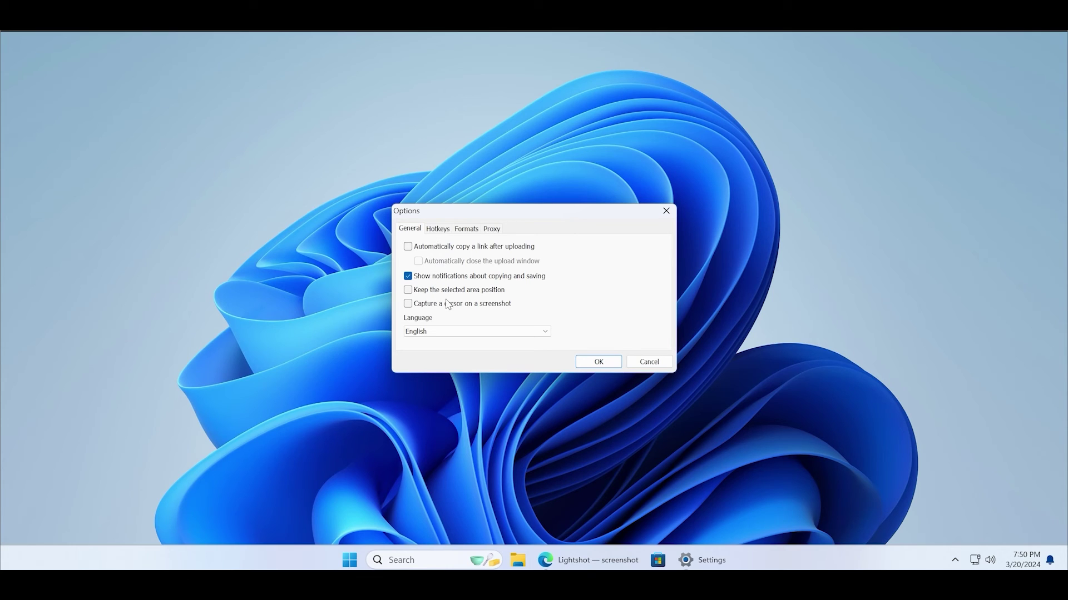
{"action": "left_click", "coordinate": [438, 229]}
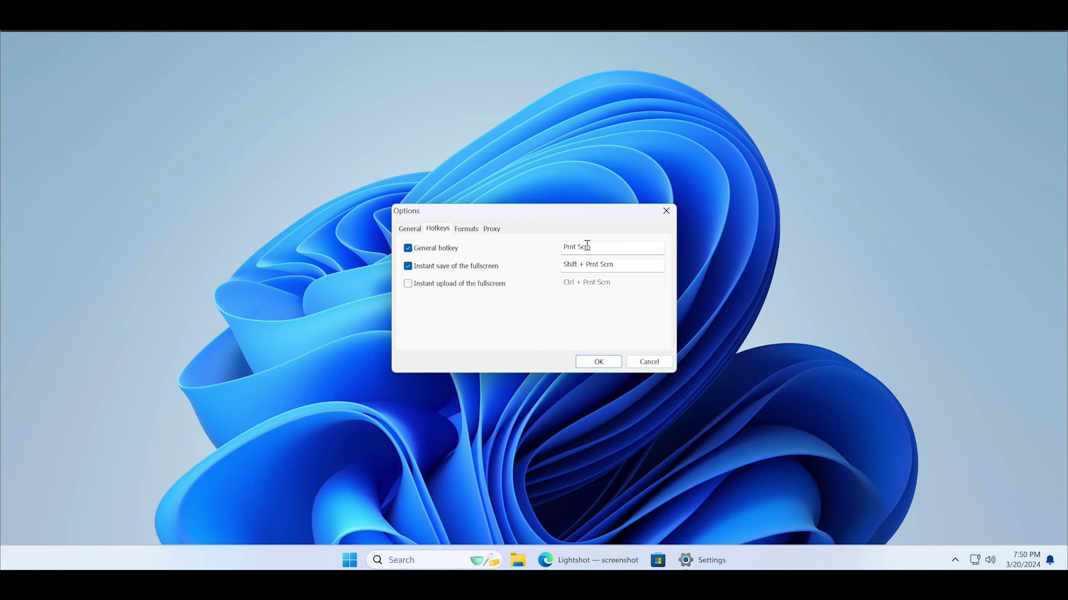
{"action": "left_click", "coordinate": [461, 230]}
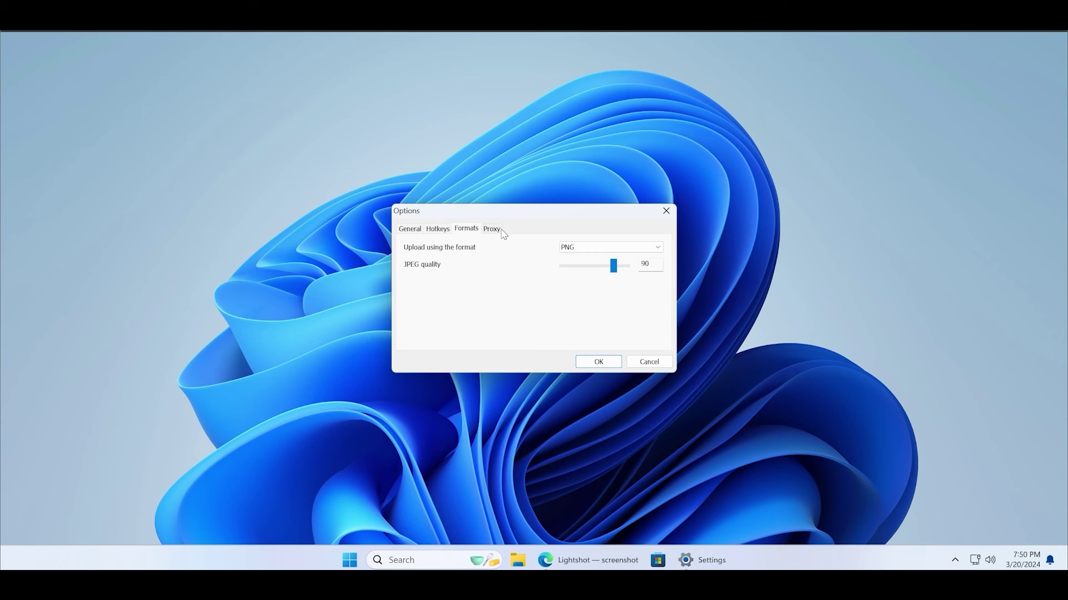
{"action": "left_click", "coordinate": [496, 229]}
{"action": "left_click", "coordinate": [461, 232]}
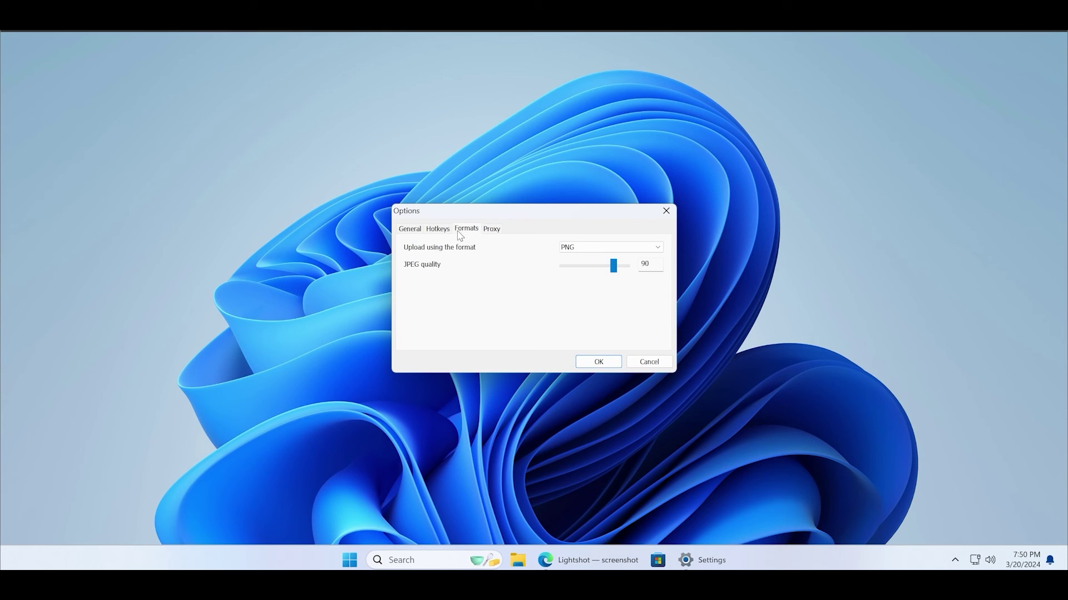
{"action": "left_click", "coordinate": [606, 364]}
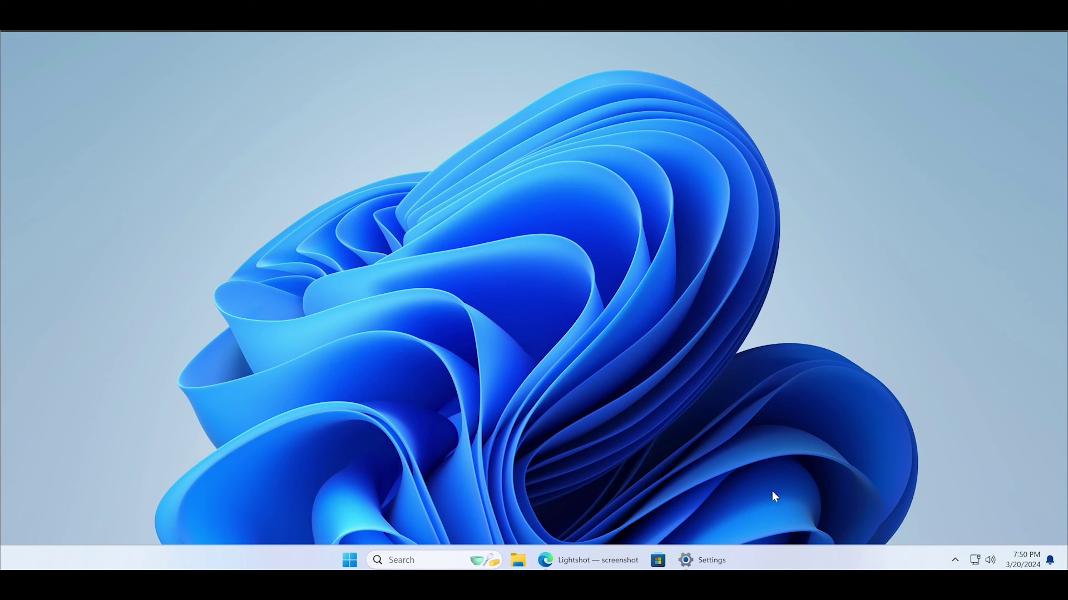